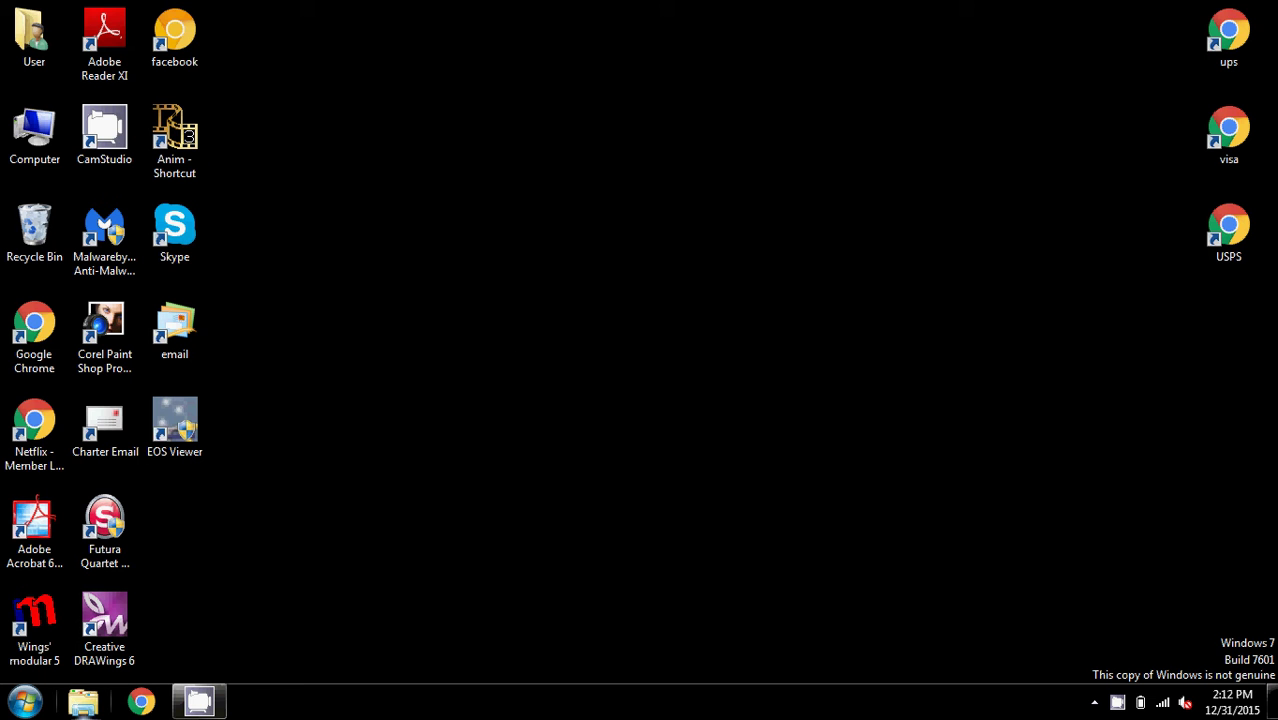
Launch Google Chrome from the taskbar on the Google home page
click(145, 703)
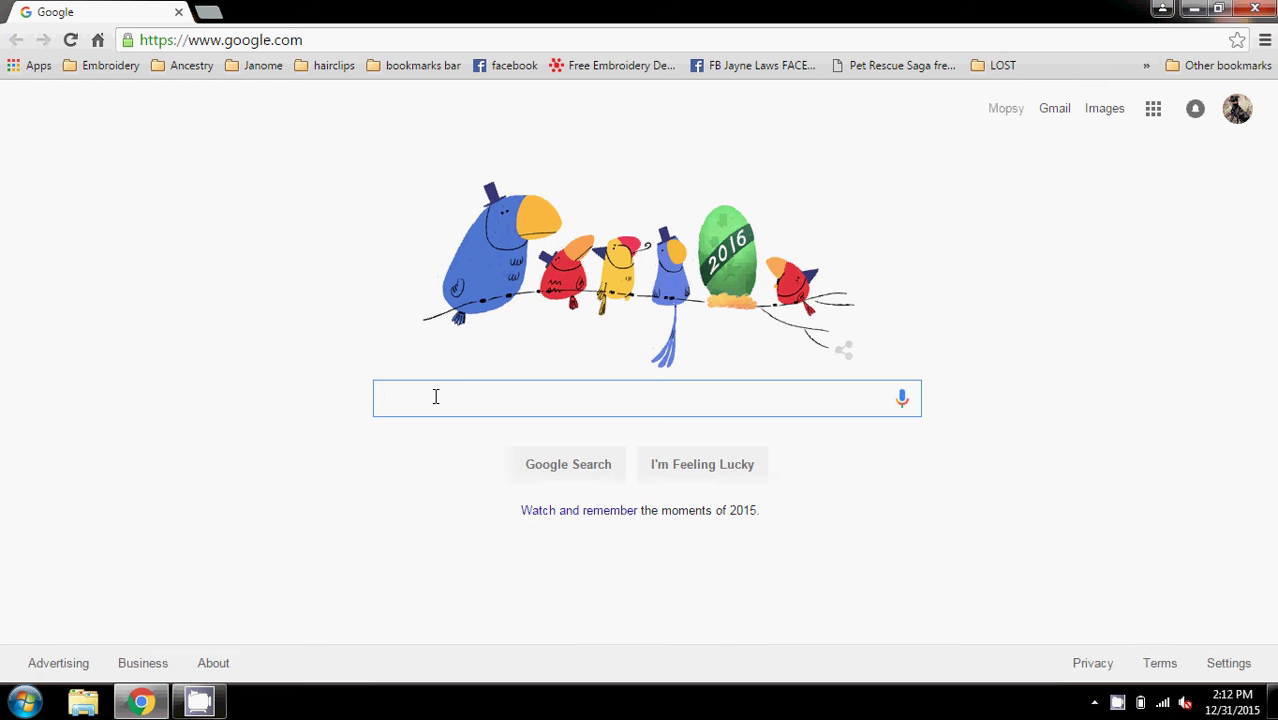
Search Google for 'dafont' and open the 'DaFont - Download fonts' result
text(da)
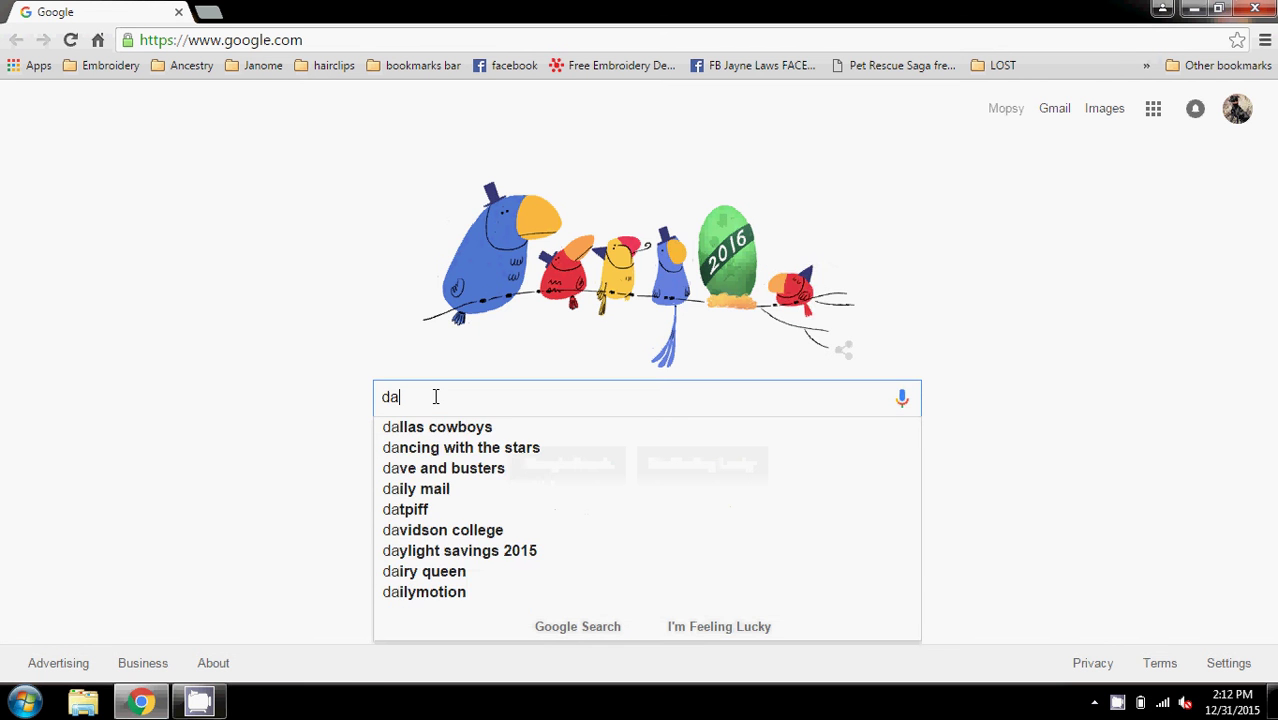
text(font)
key(Return)
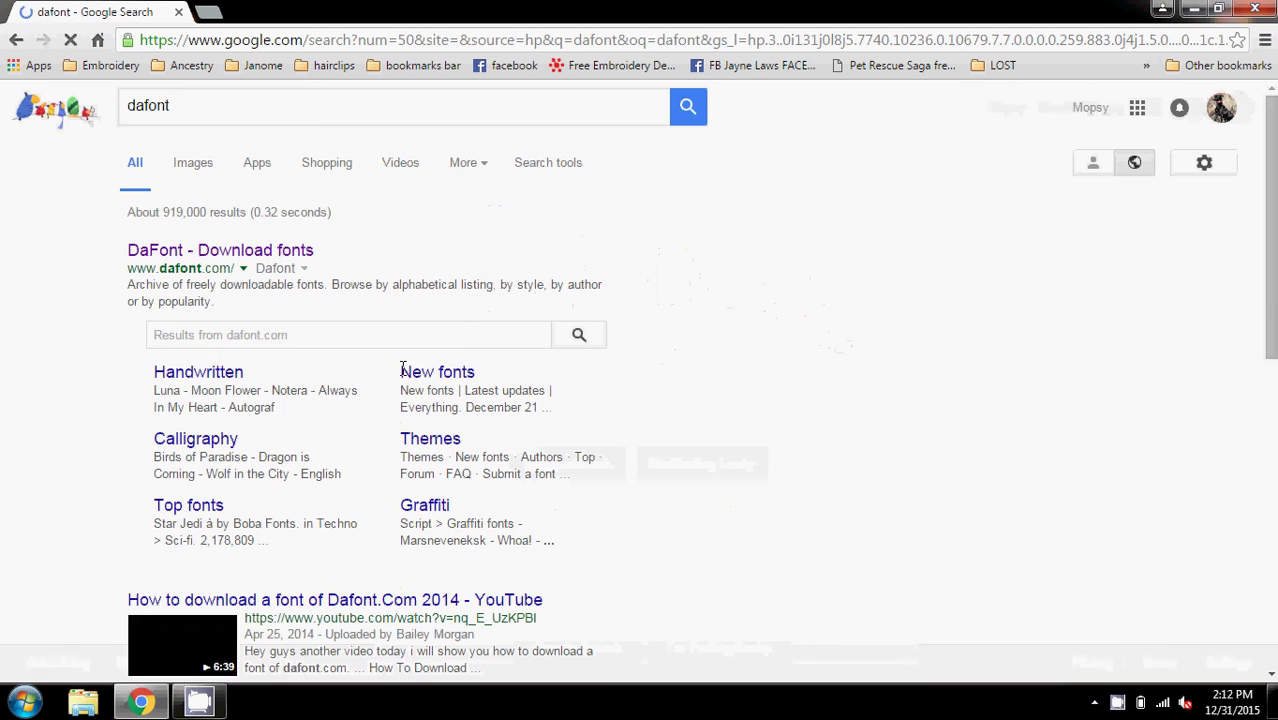
click(212, 252)
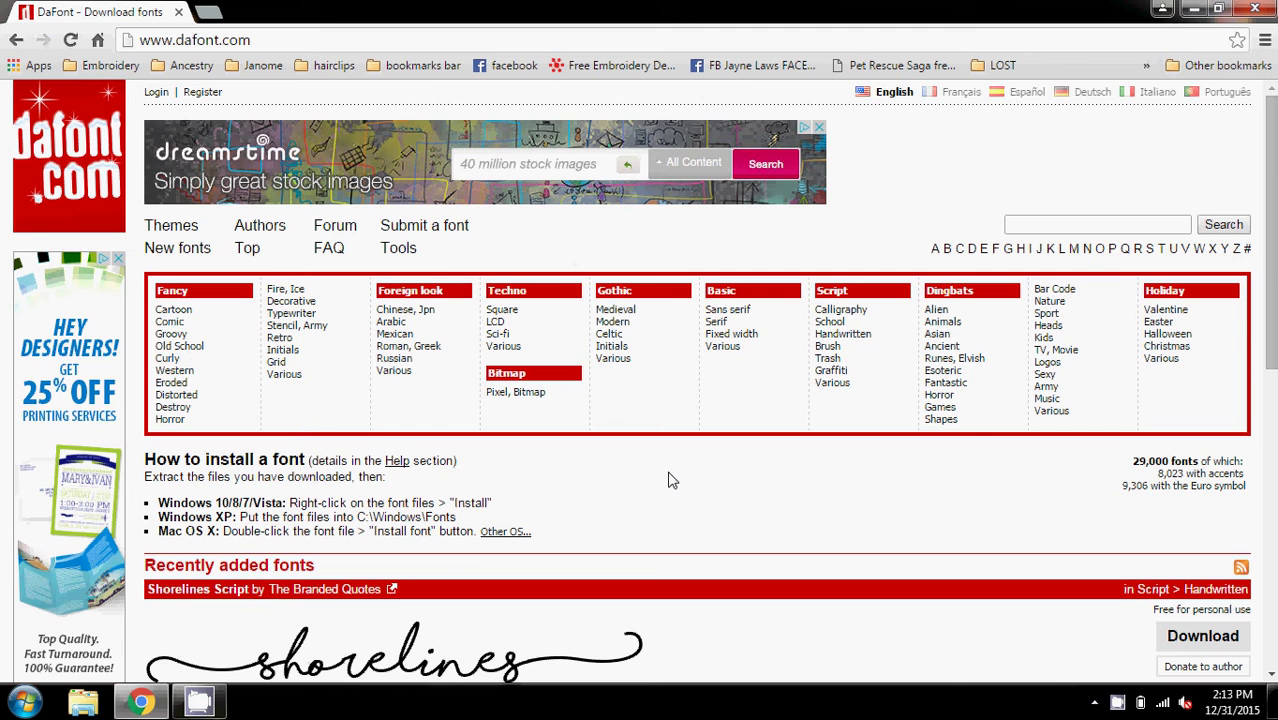
Browse DaFont's Fancy category to BubbleGum and download it as bubblegum.zip
scroll(672, 481, down, 2)
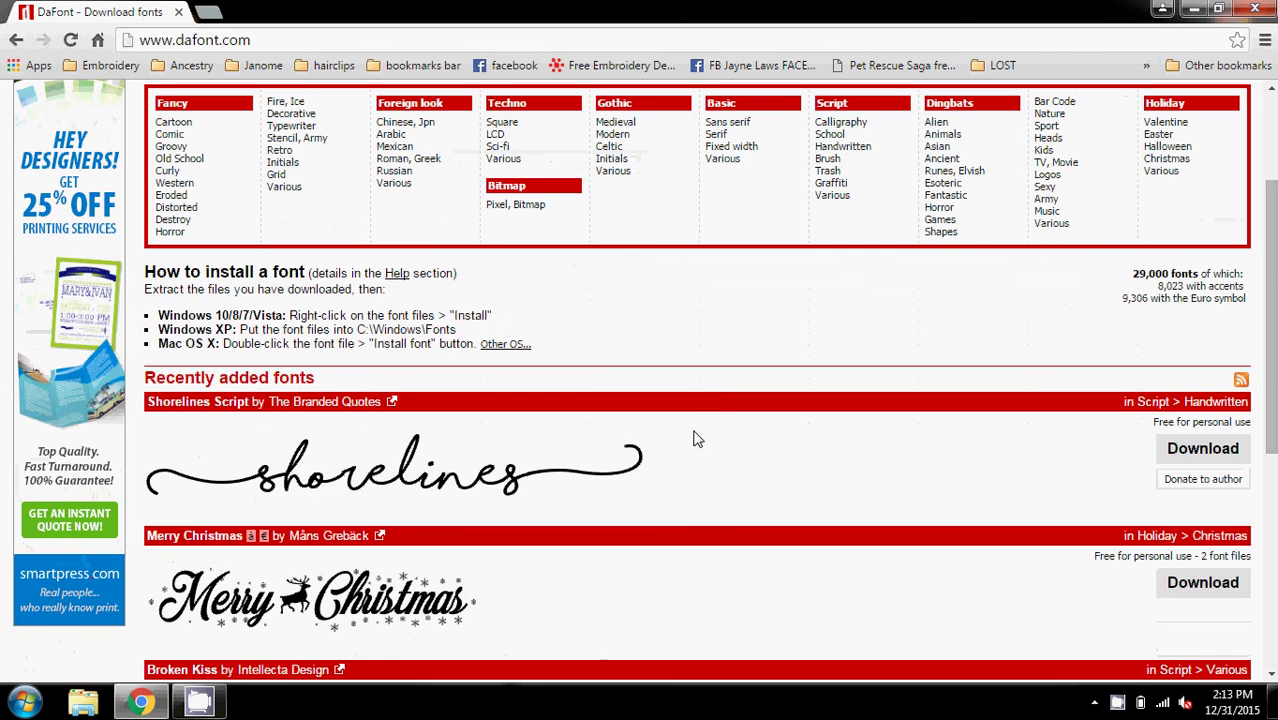
click(178, 108)
scroll(730, 251, down, 3)
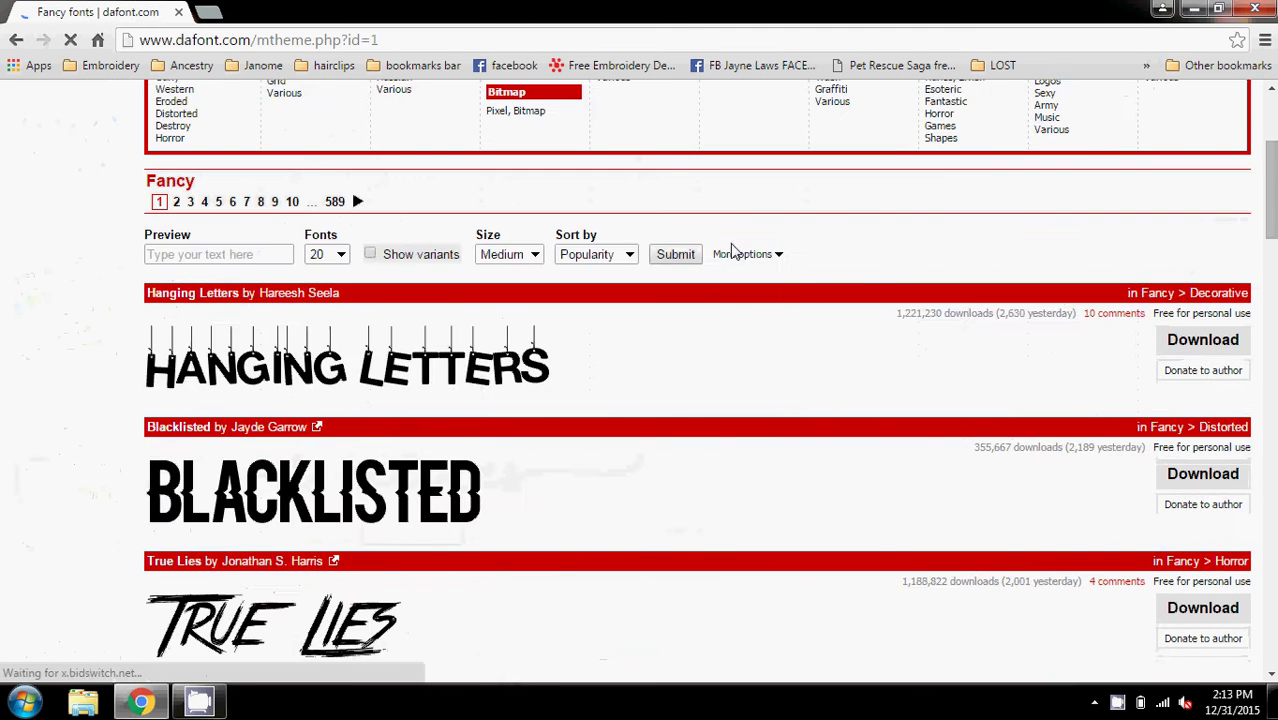
scroll(731, 251, down, 4)
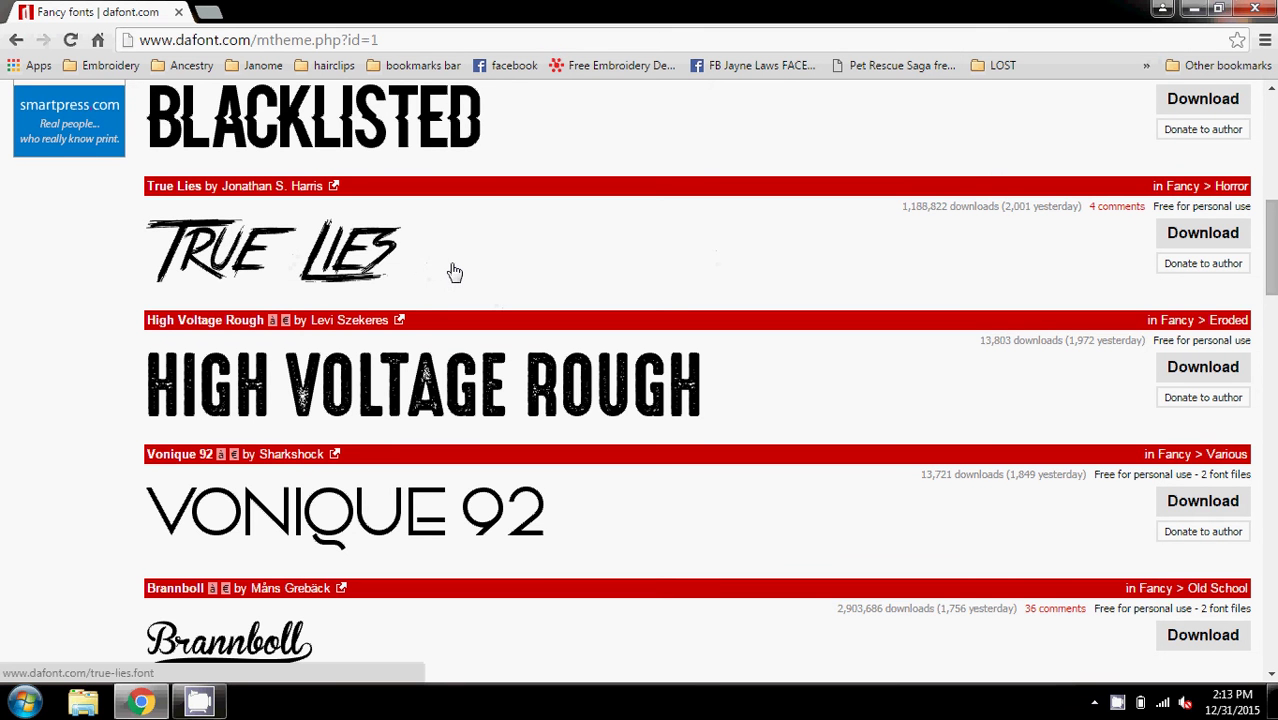
scroll(457, 274, down, 1)
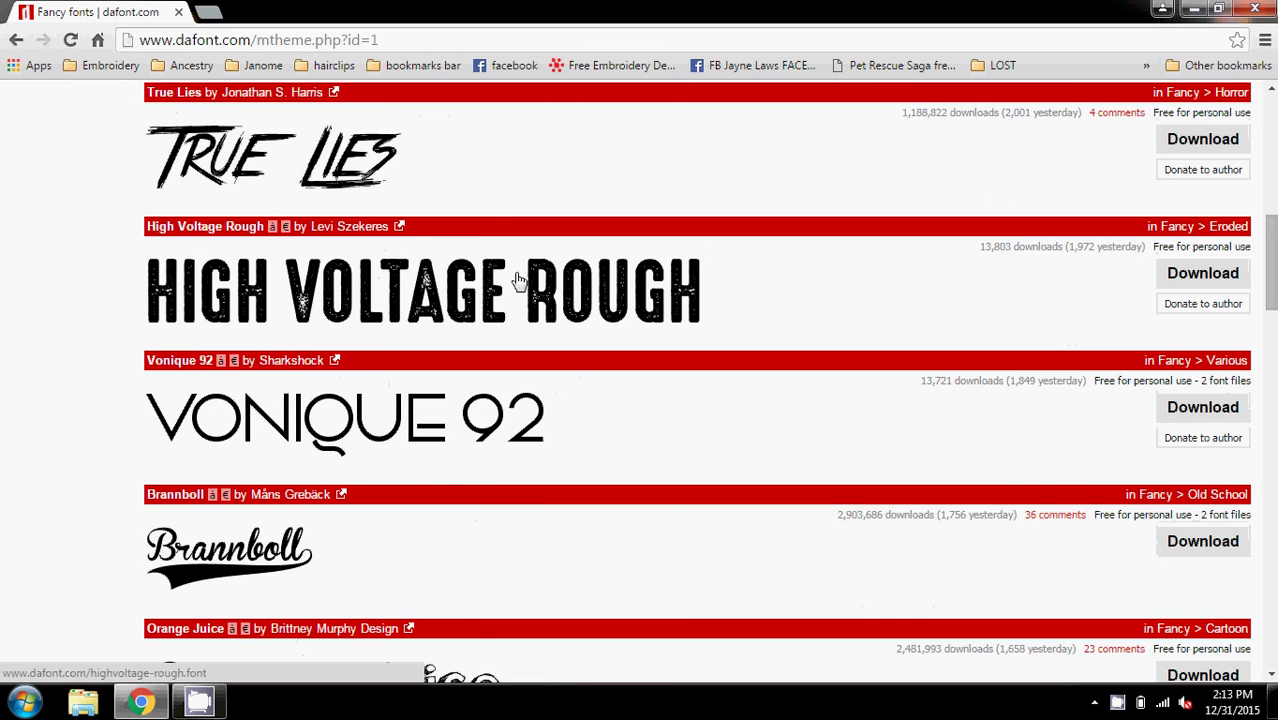
scroll(530, 278, down, 6)
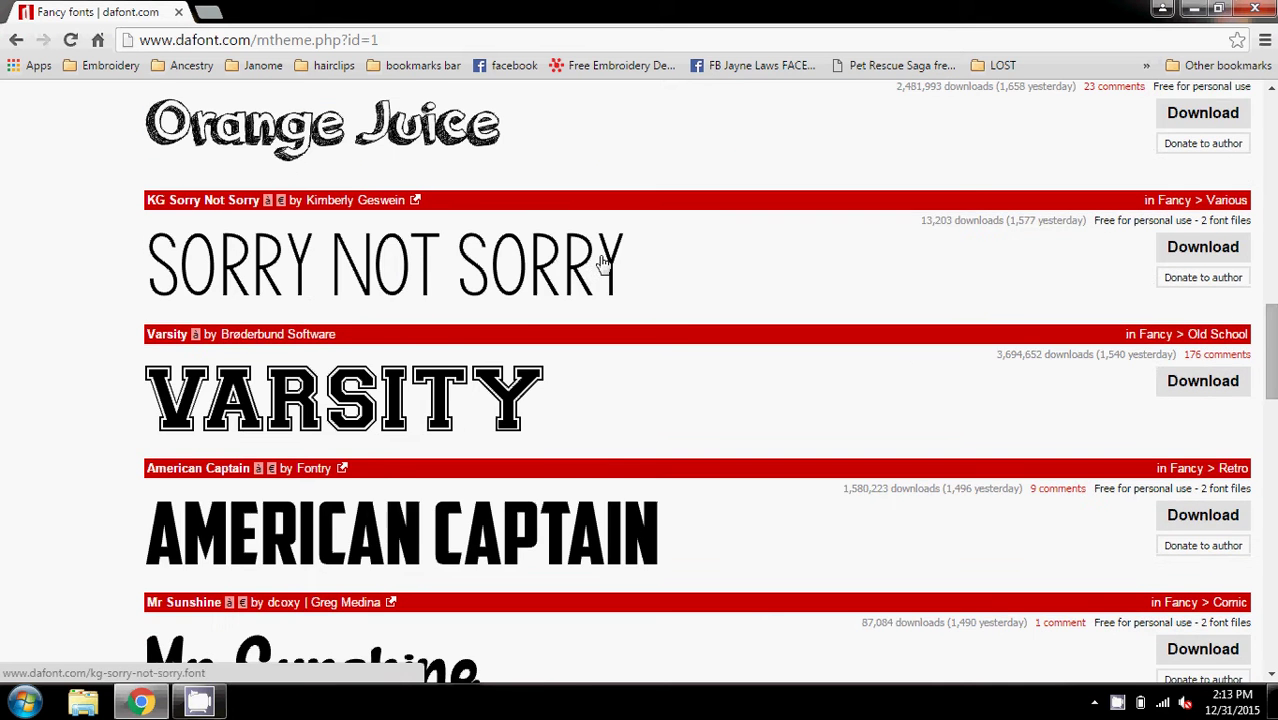
scroll(604, 262, down, 7)
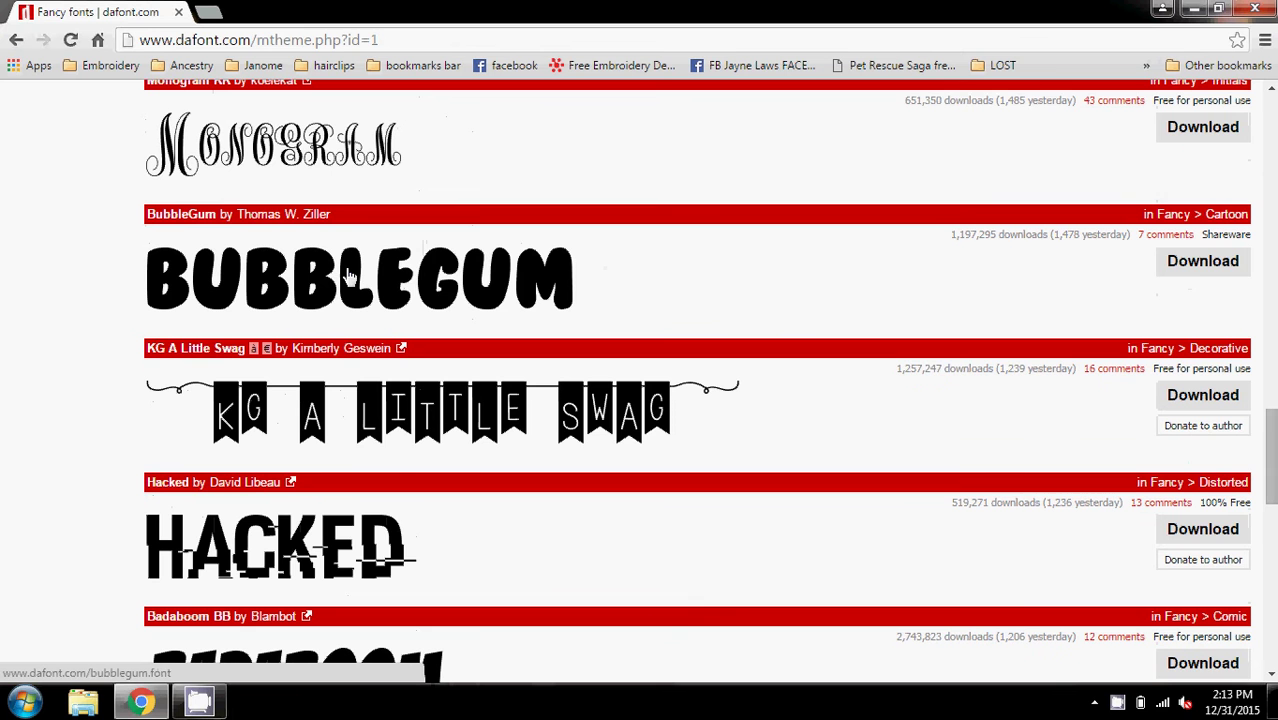
click(1196, 262)
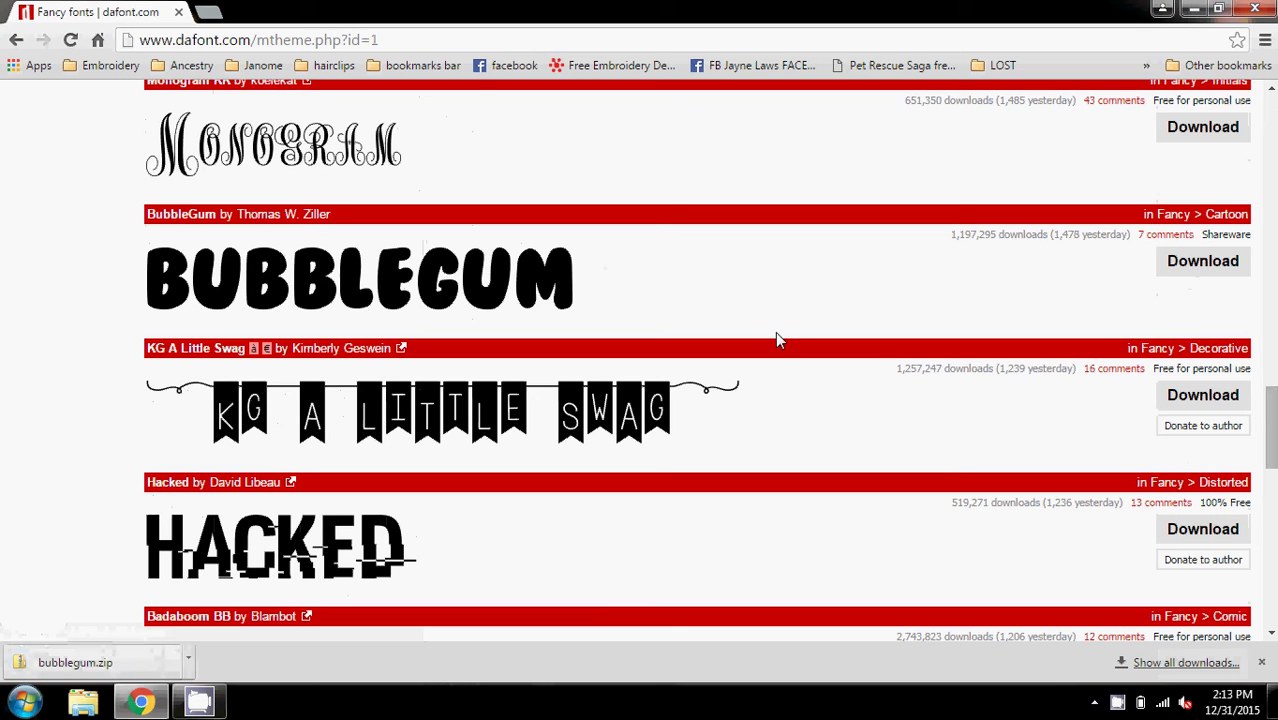
Open bubblegum.zip from the download shelf and start Extract all files into C:\downloads\bubblegum
click(76, 666)
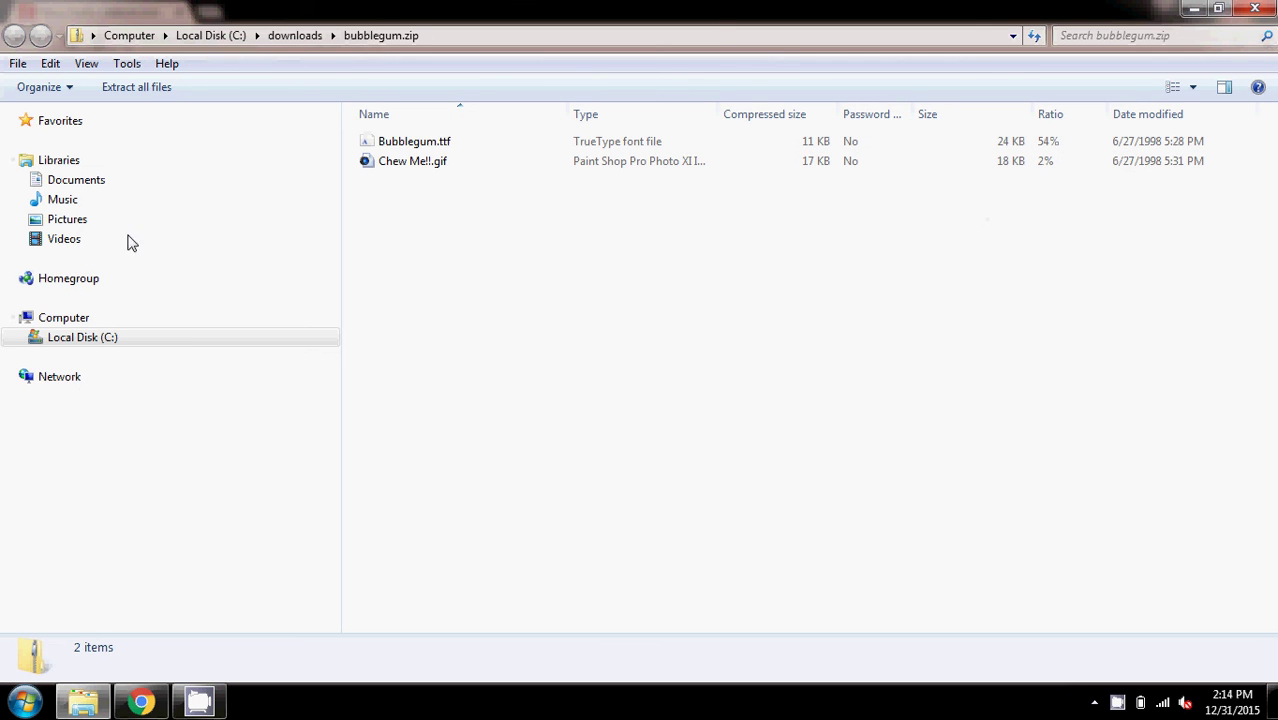
click(133, 87)
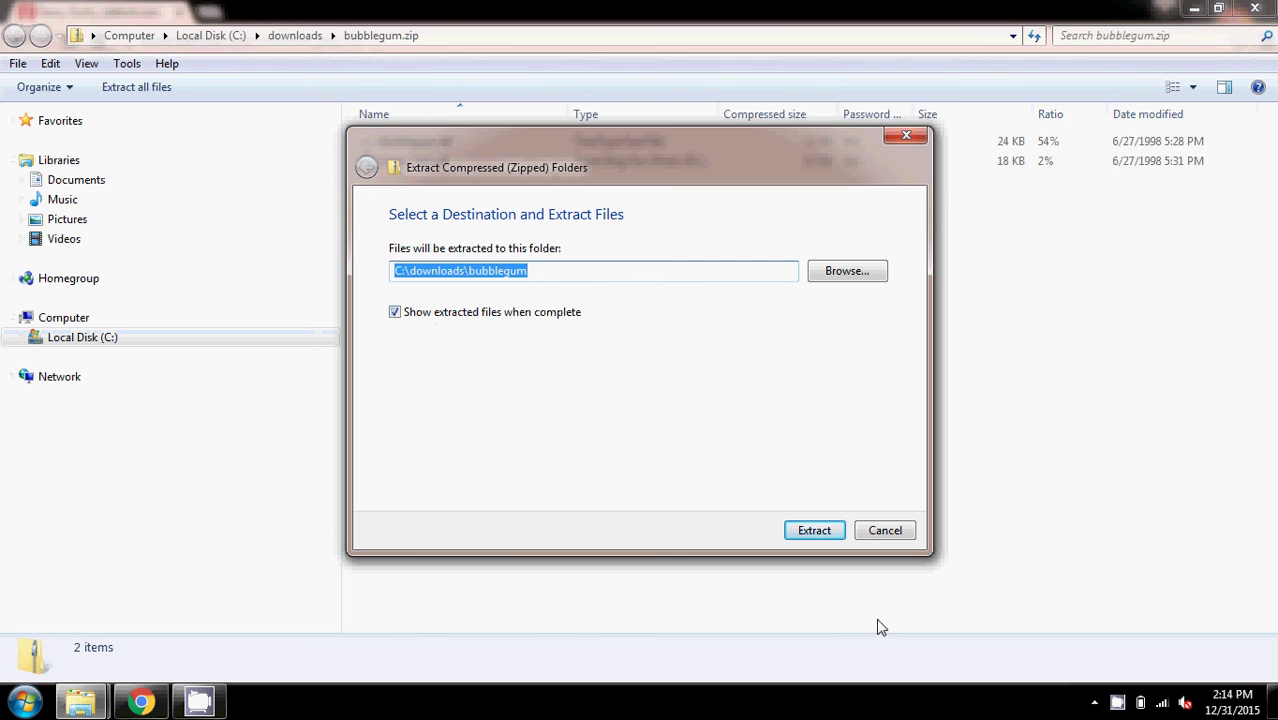
Confirm extraction of bubblegum.zip into the C:\downloads\bubblegum folder
click(814, 531)
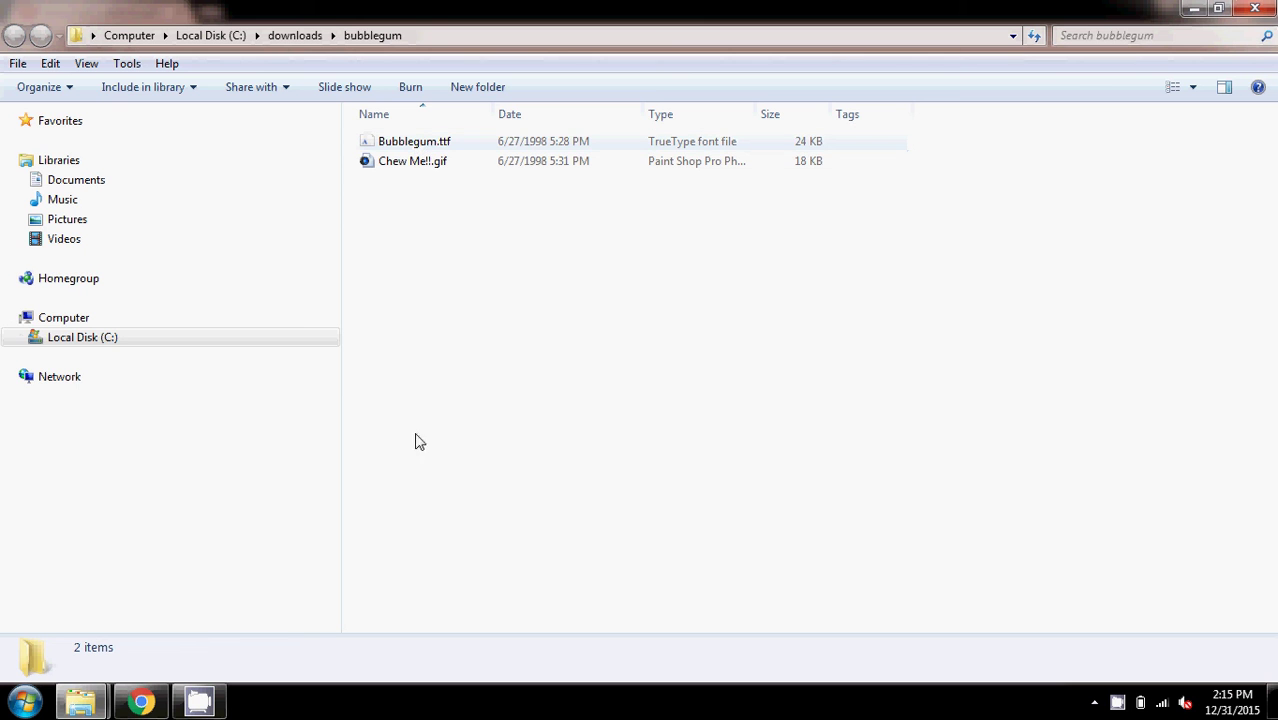
Expand Local Disk (C:) and Windows in the navigation pane, then select Bubblegum.ttf
click(22, 338)
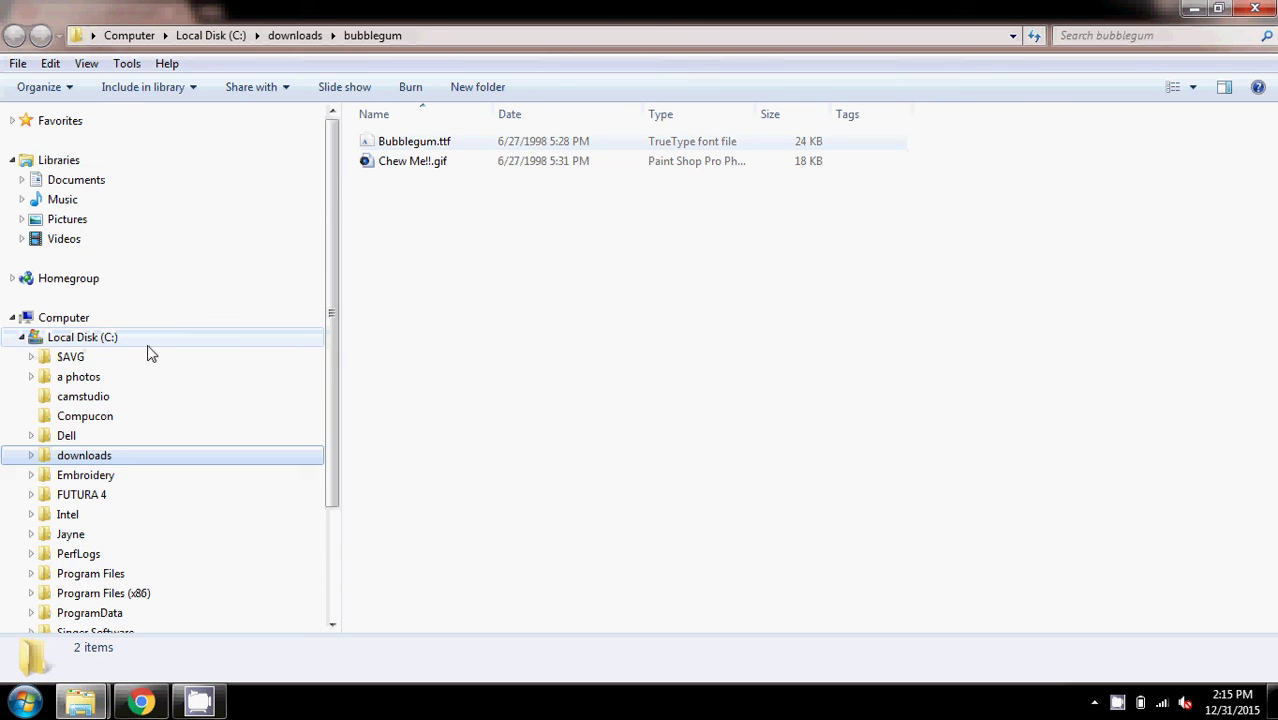
scroll(165, 362, down, 3)
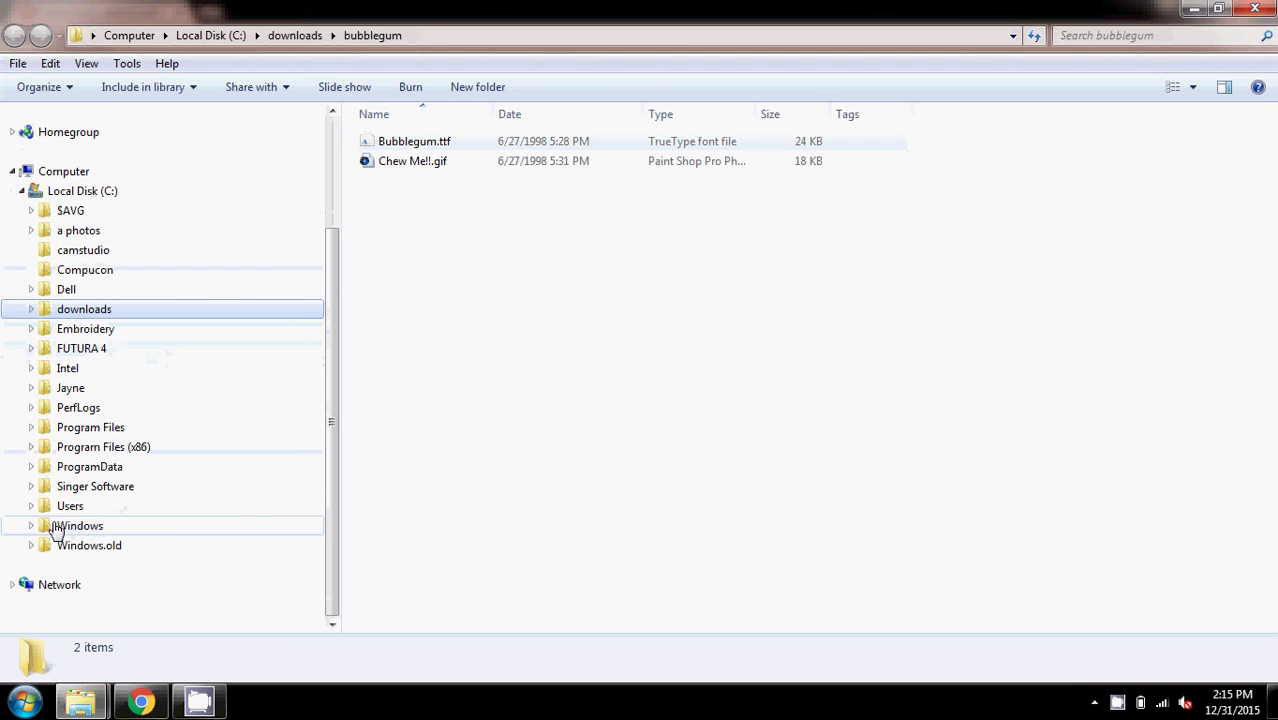
click(31, 527)
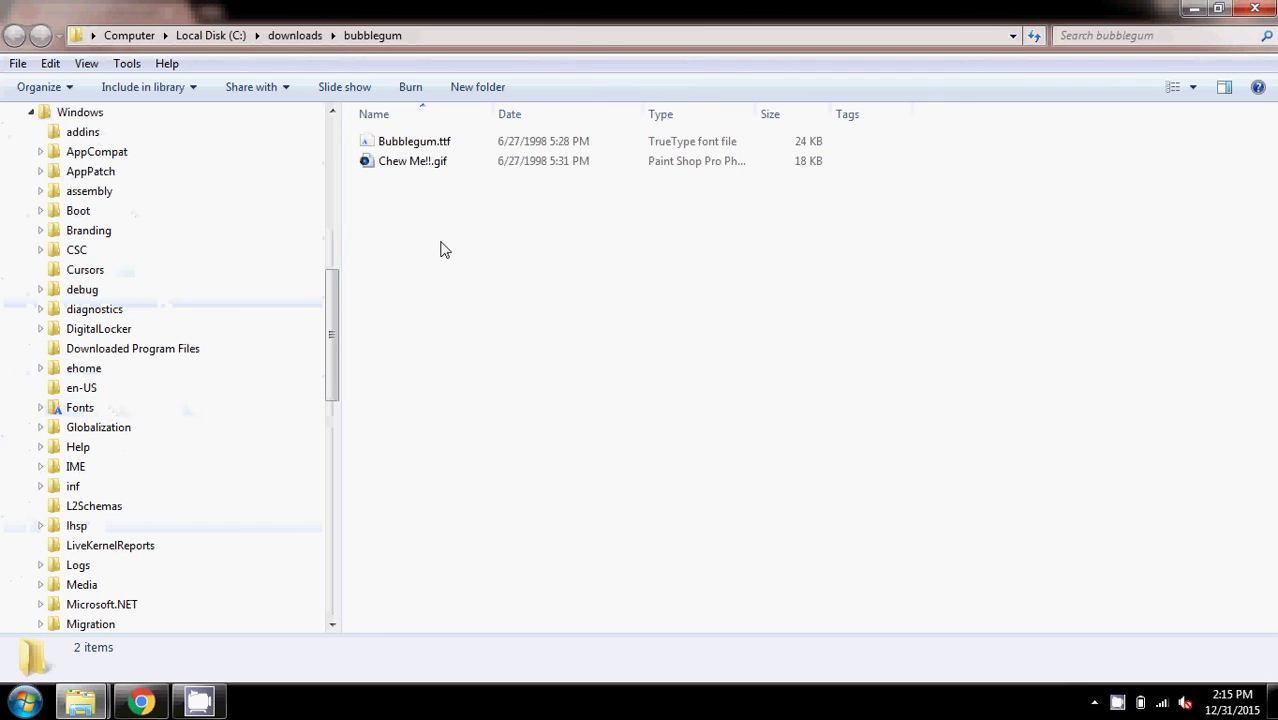
click(404, 147)
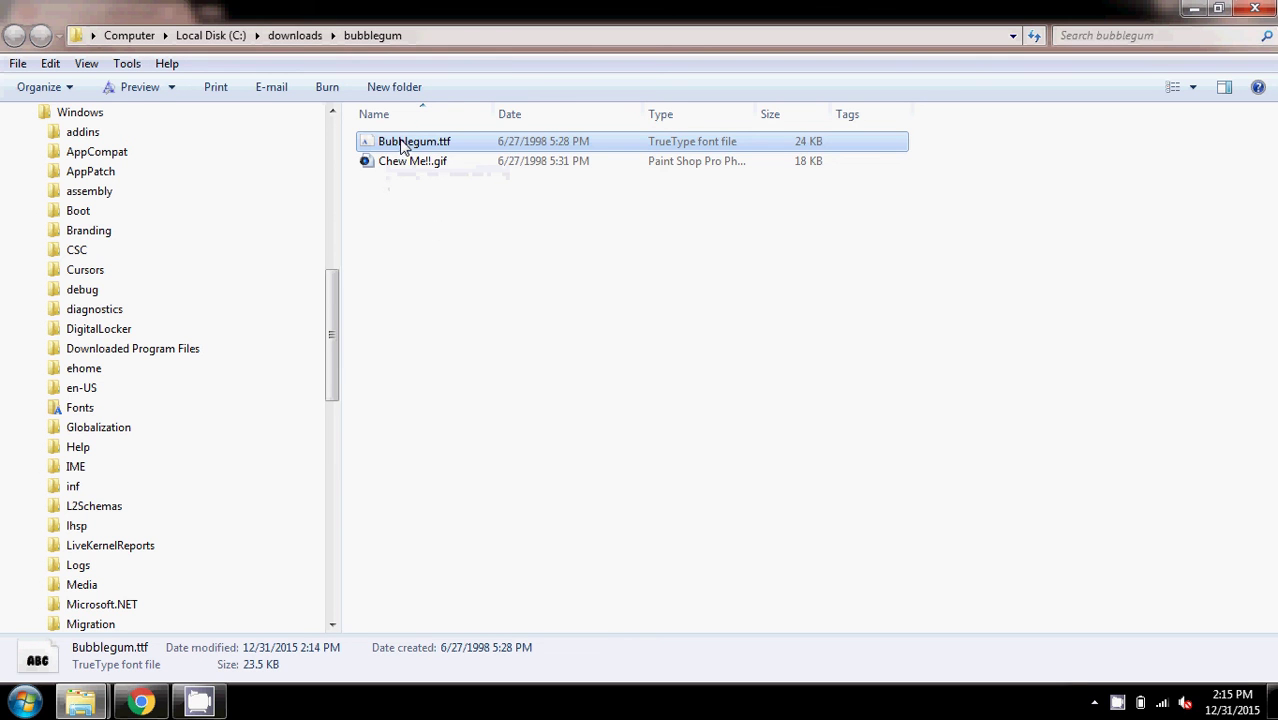
Drop Bubblegum.ttf onto the Windows Fonts folder and scroll to BubbleGum Regular
drag(403, 147, 72, 412)
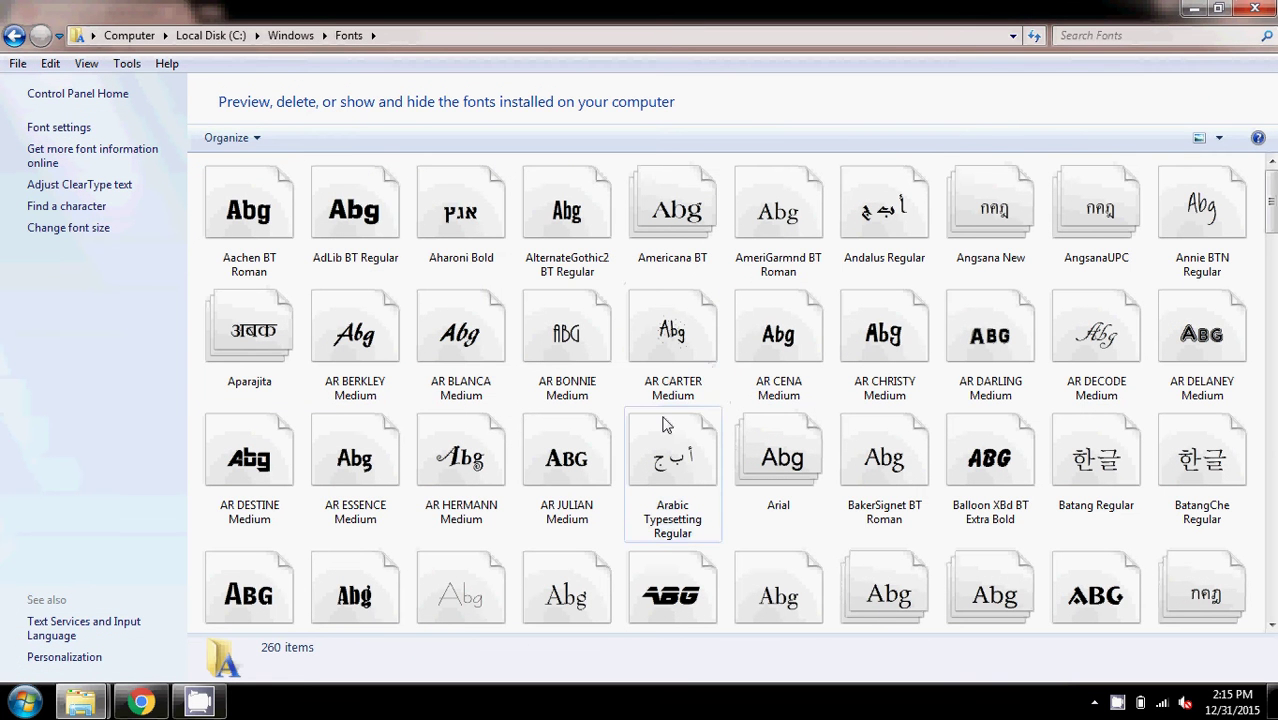
drag(1270, 207, 1272, 235)
scroll(1272, 235, down, 2)
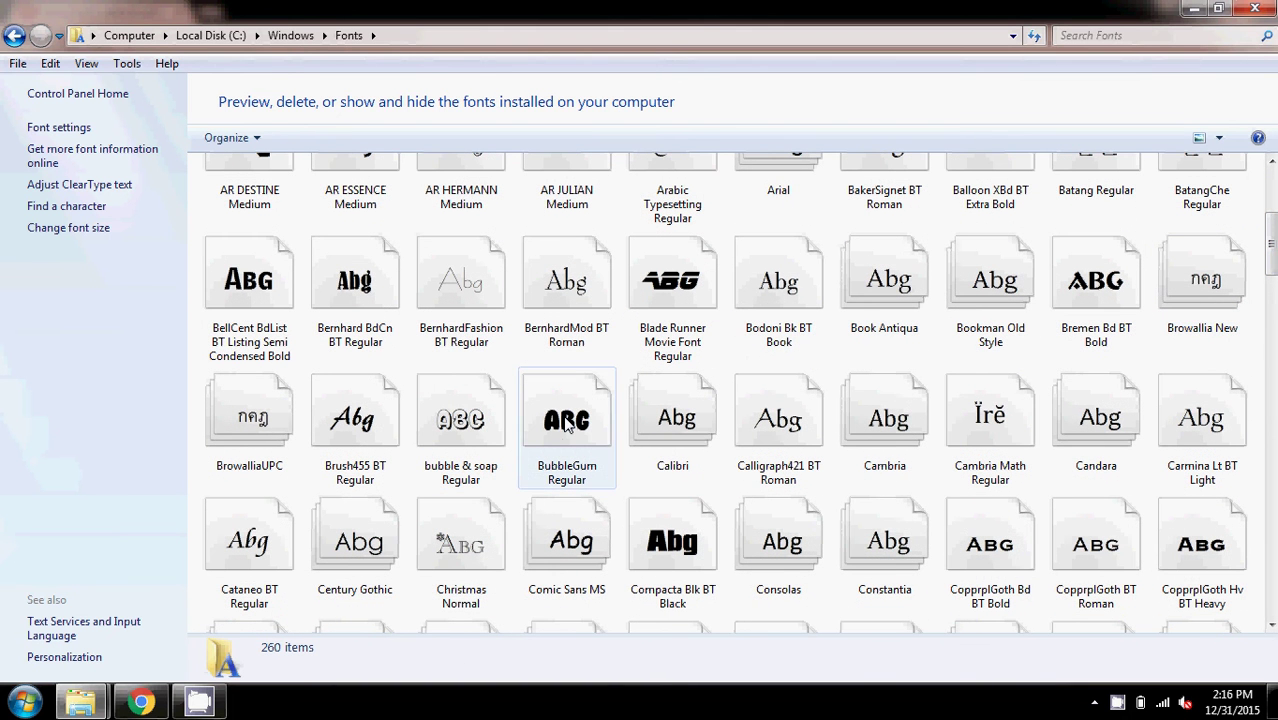
click(567, 424)
double_click(567, 424)
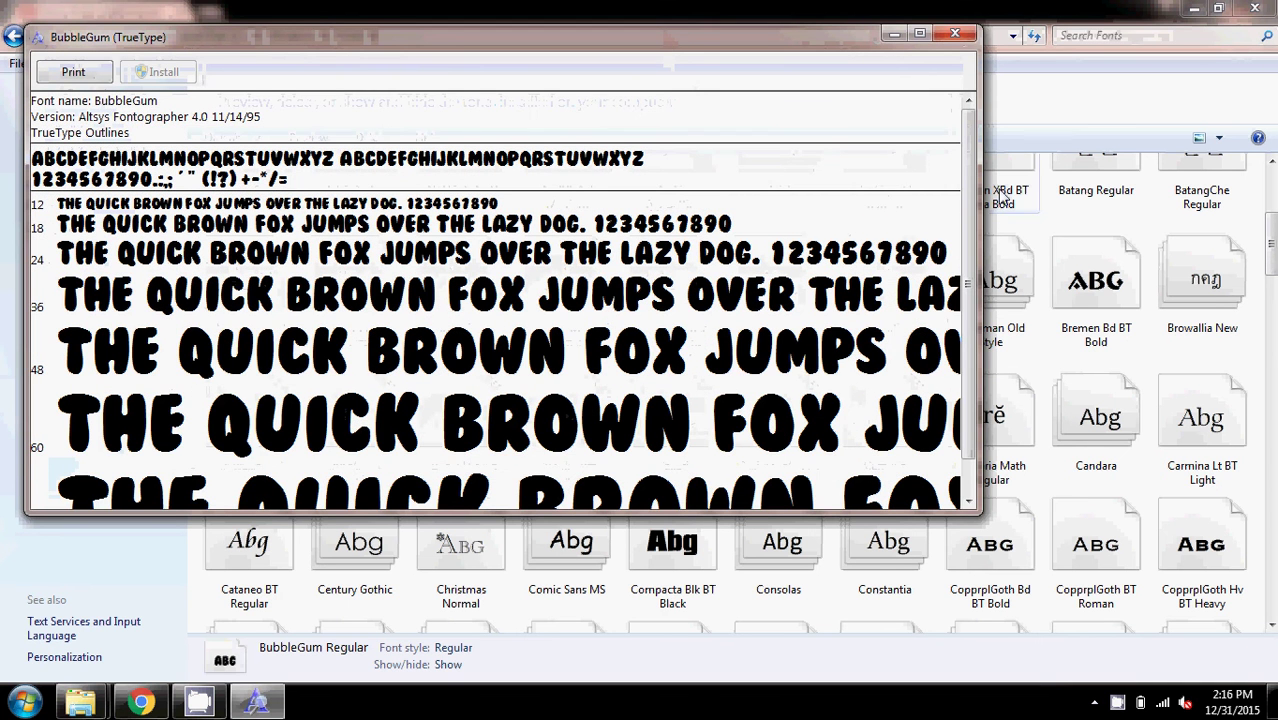
scroll(800, 48, down, 2)
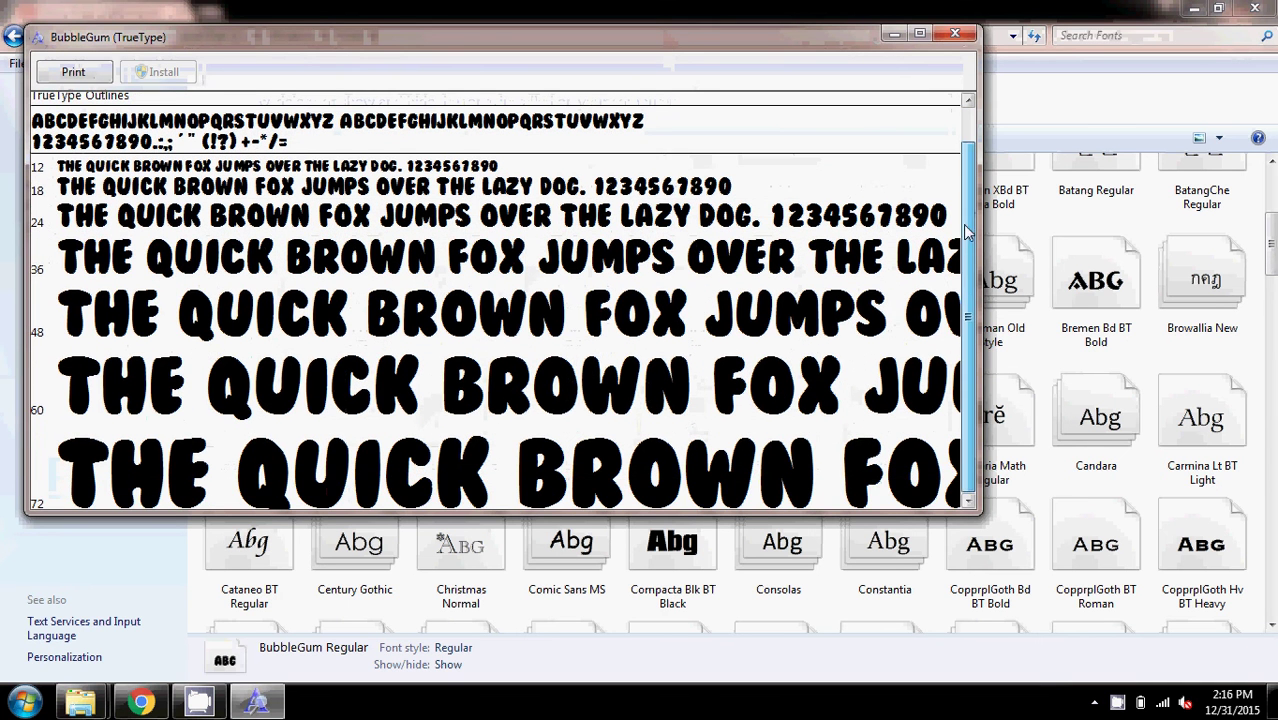
click(920, 34)
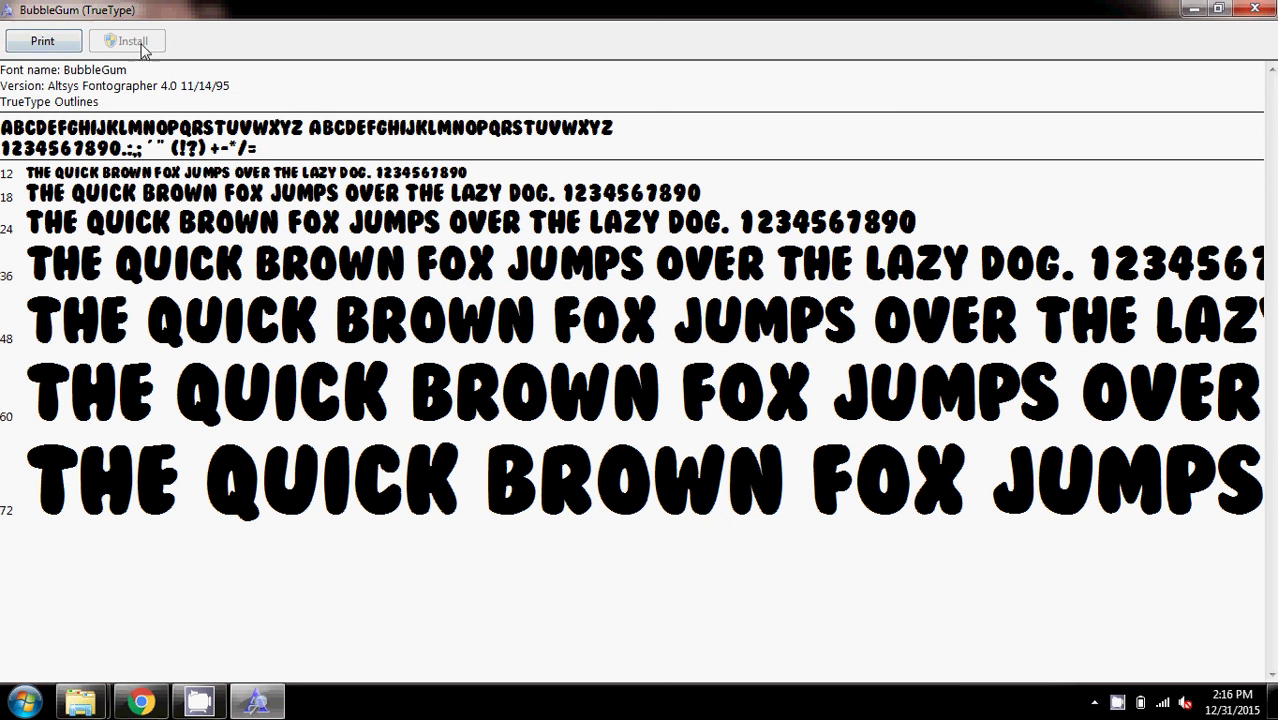
click(1256, 10)
Close the Fonts, Explorer and Chrome windows and launch Futura Quartet from the desktop
click(1256, 10)
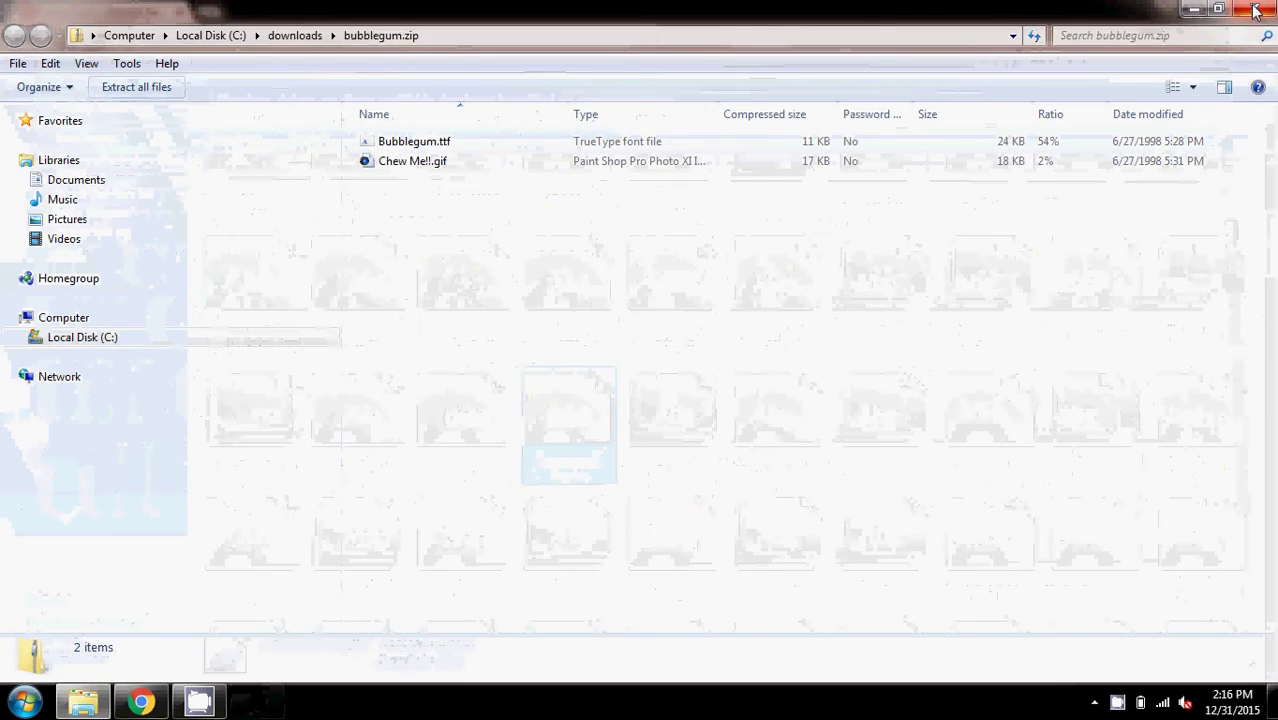
click(1254, 10)
click(1254, 10)
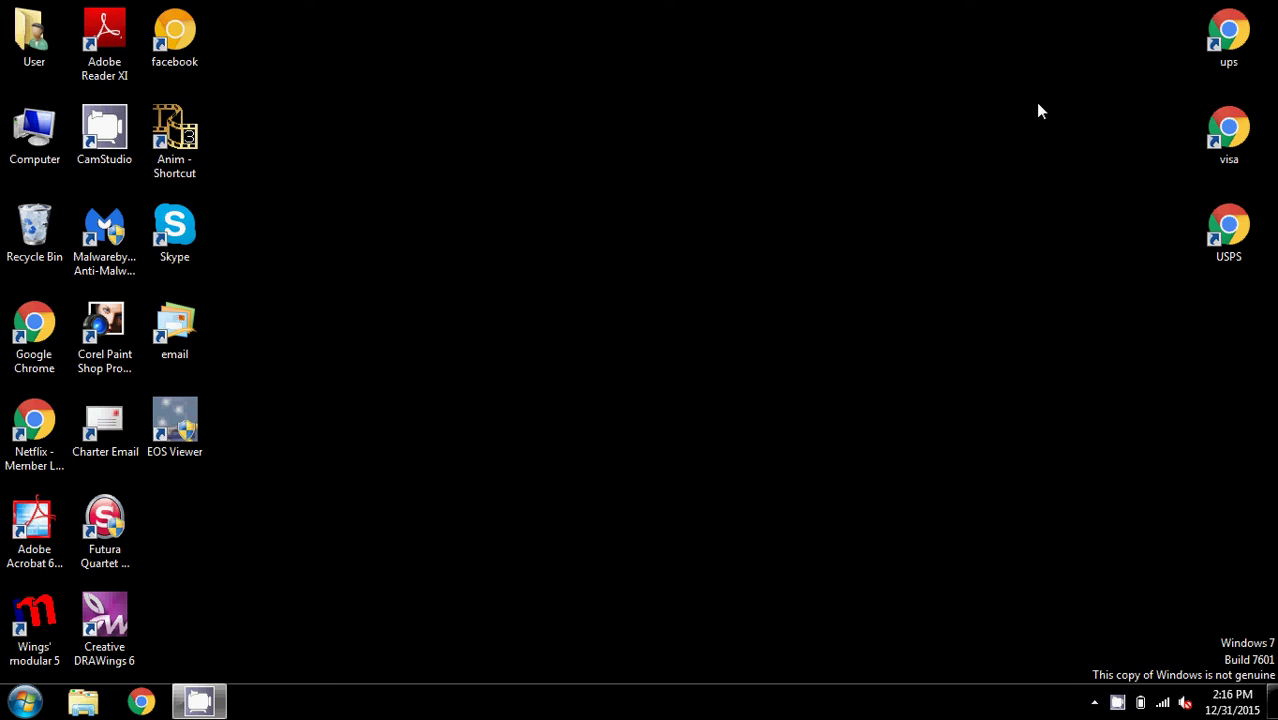
click(89, 559)
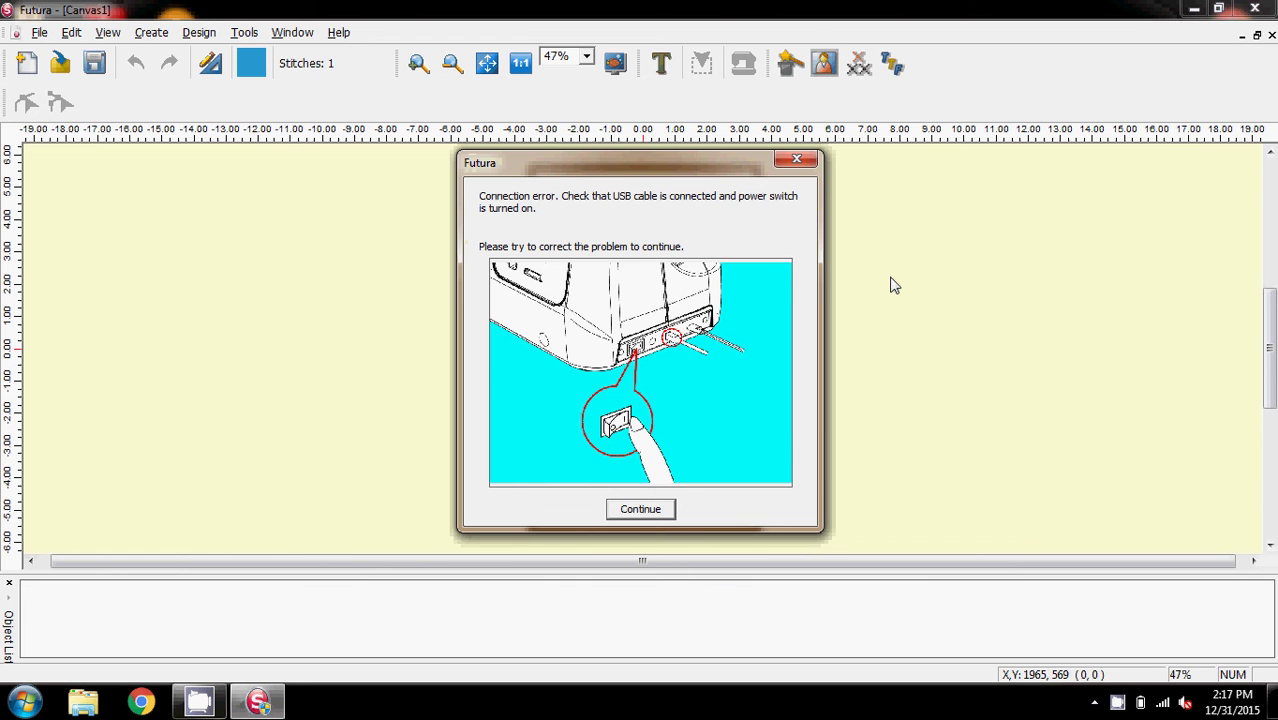
Dismiss the USB error and choose BubbleGum as the font in the HyperFont Wizard
click(797, 161)
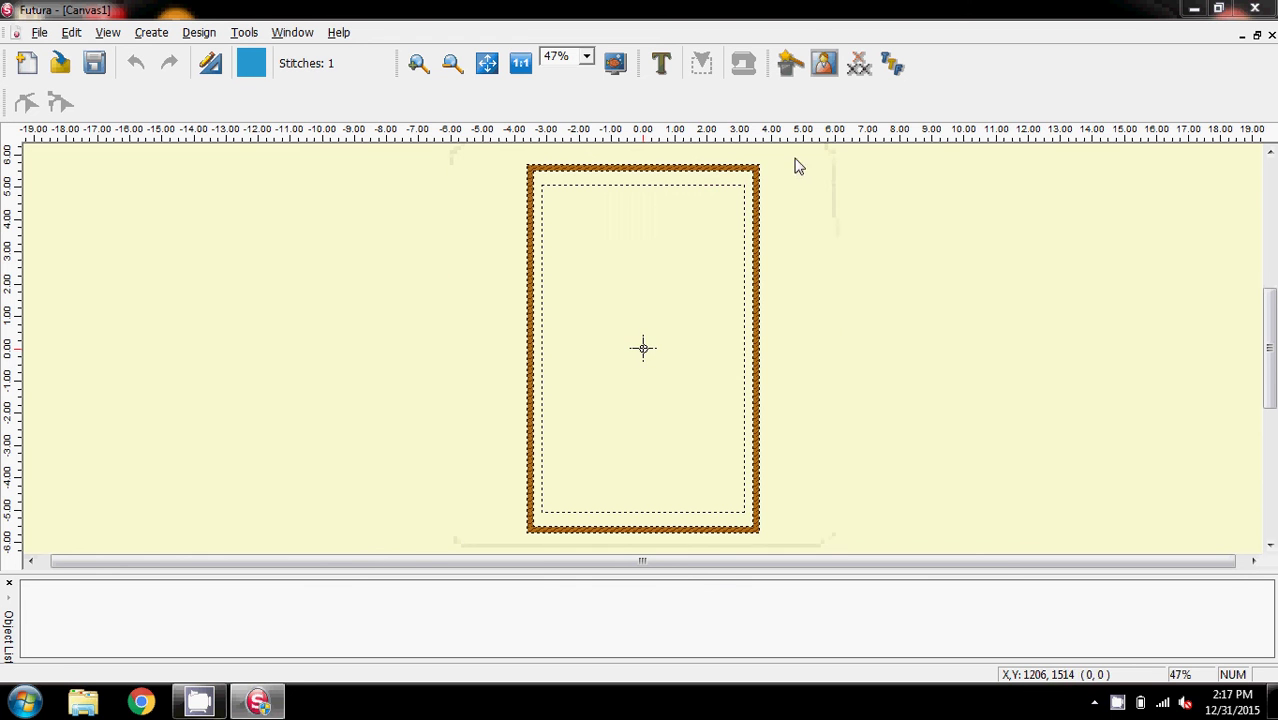
click(892, 64)
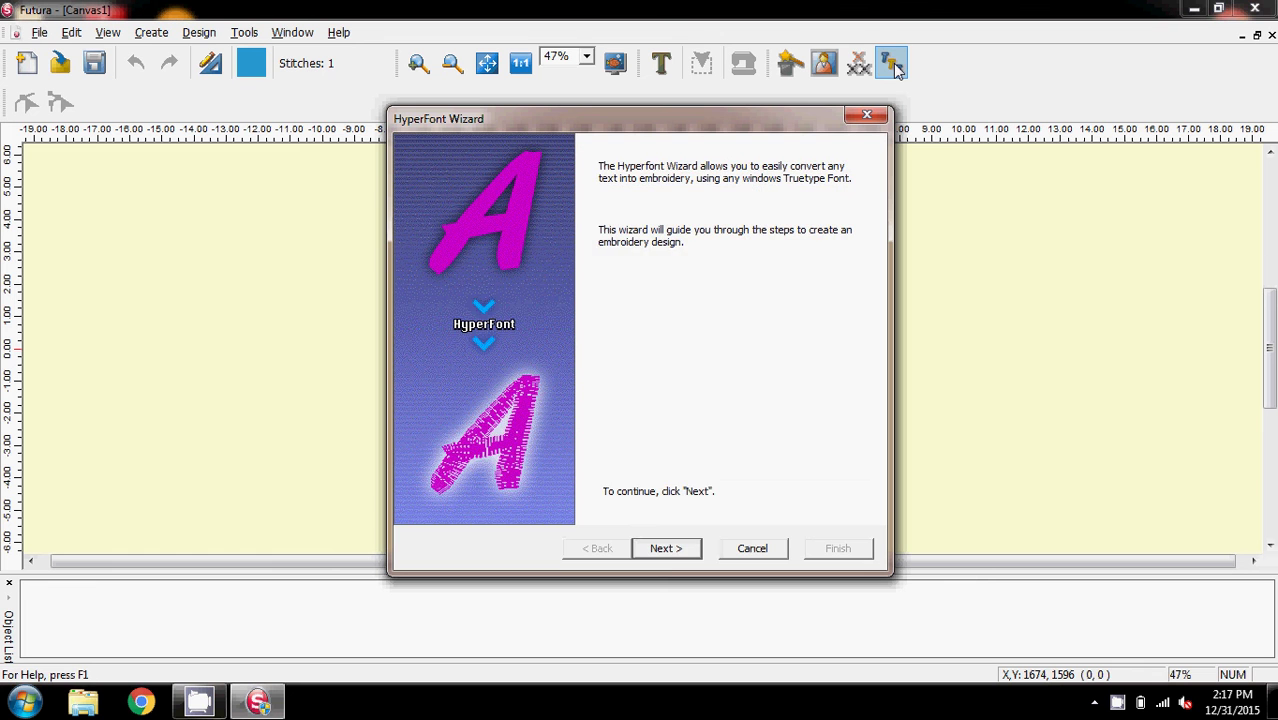
click(668, 549)
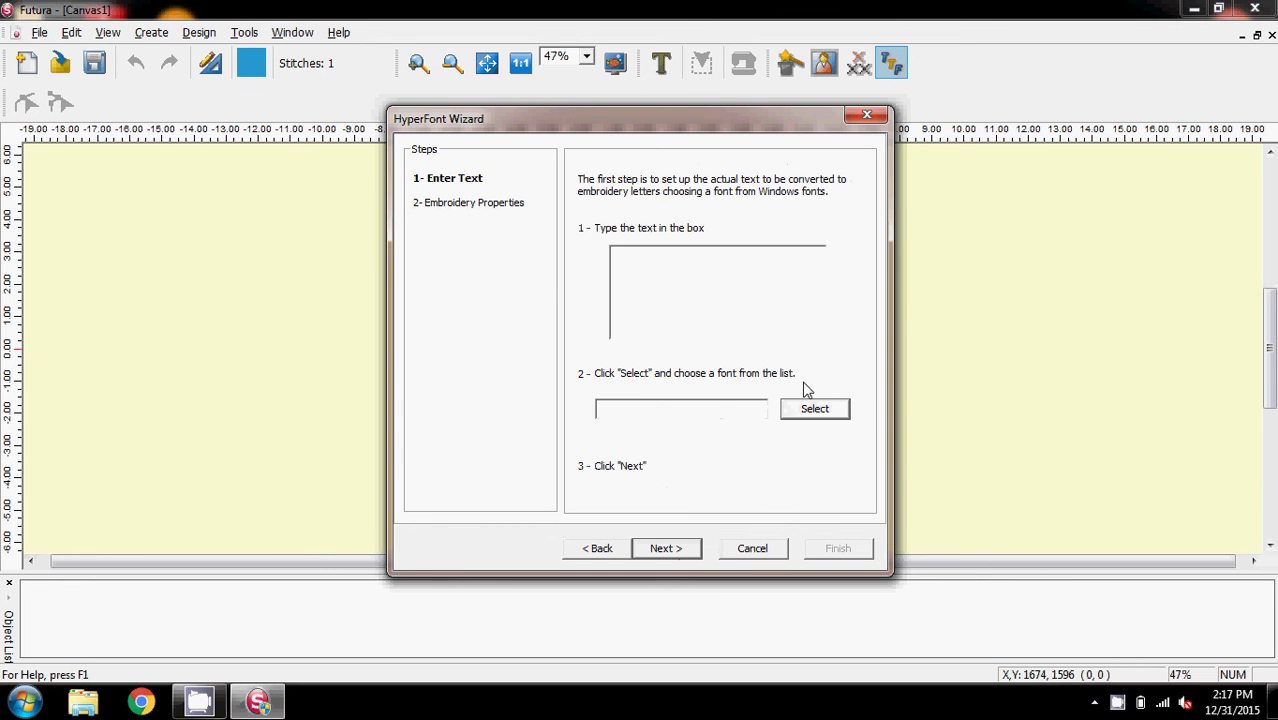
click(817, 414)
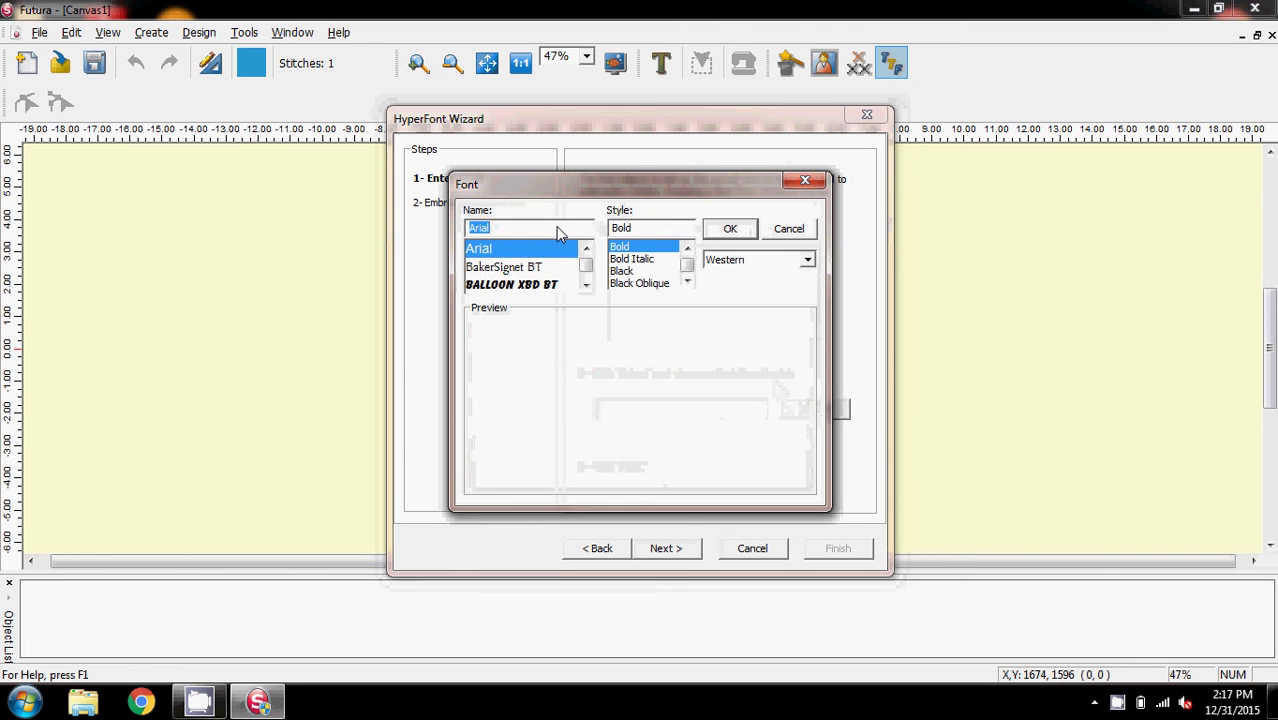
text(bub)
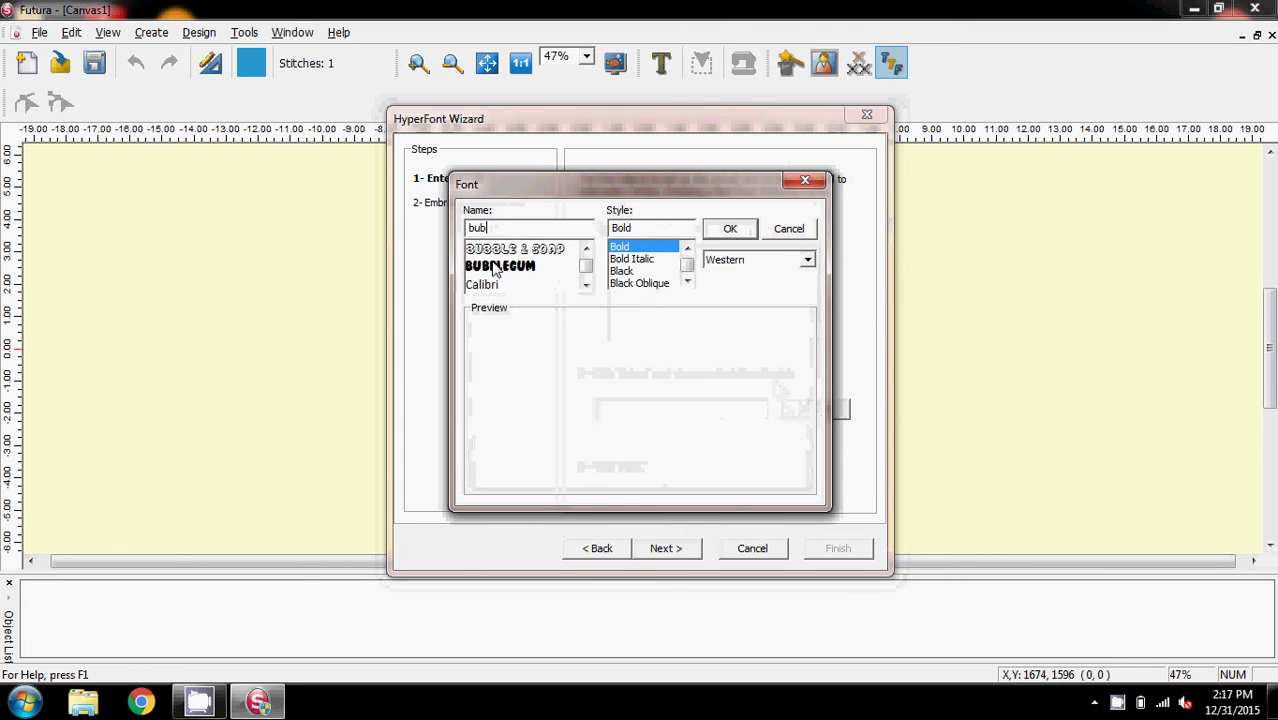
click(514, 268)
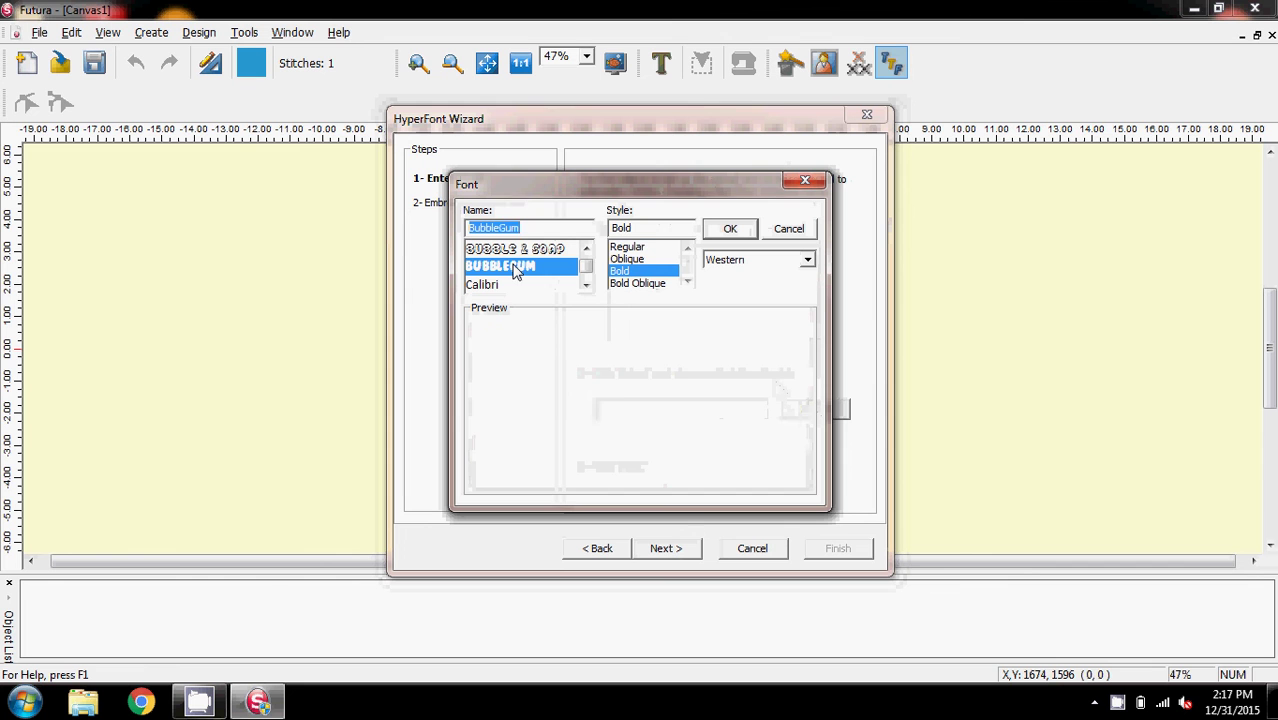
click(728, 230)
Enter 'test' as the lettering text and recheck that BubbleGum stays selected
click(651, 279)
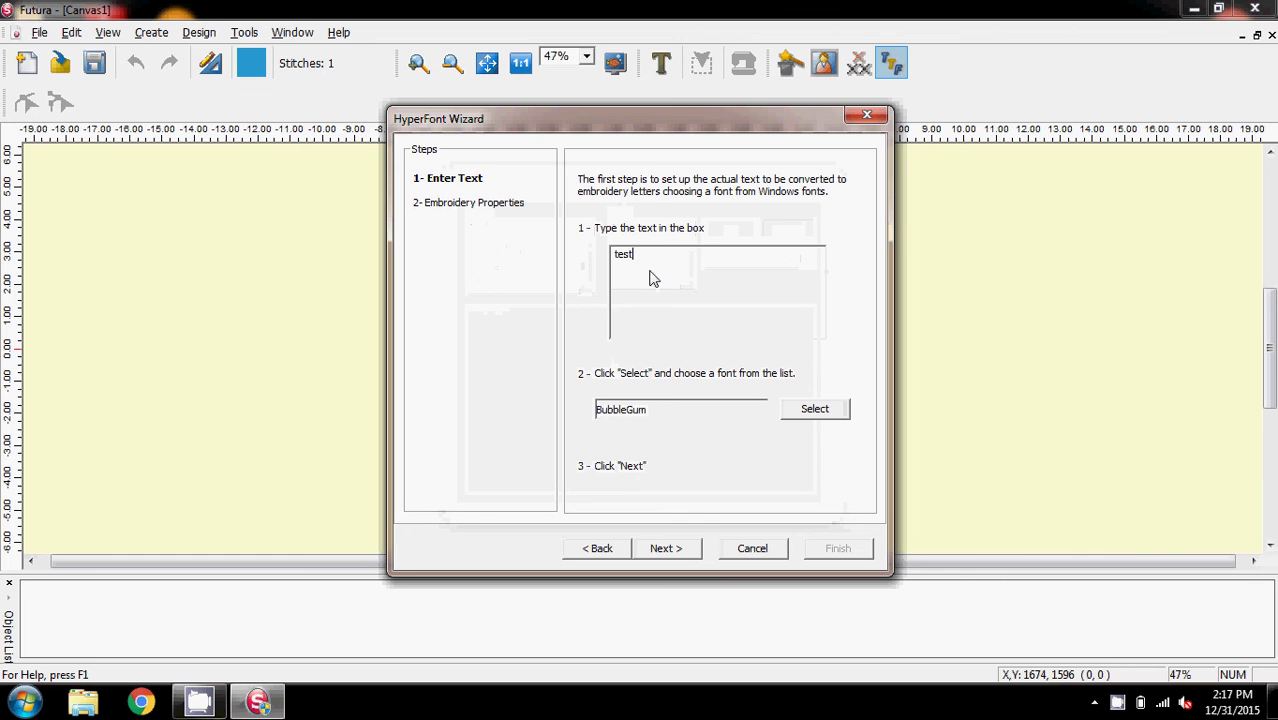
click(816, 408)
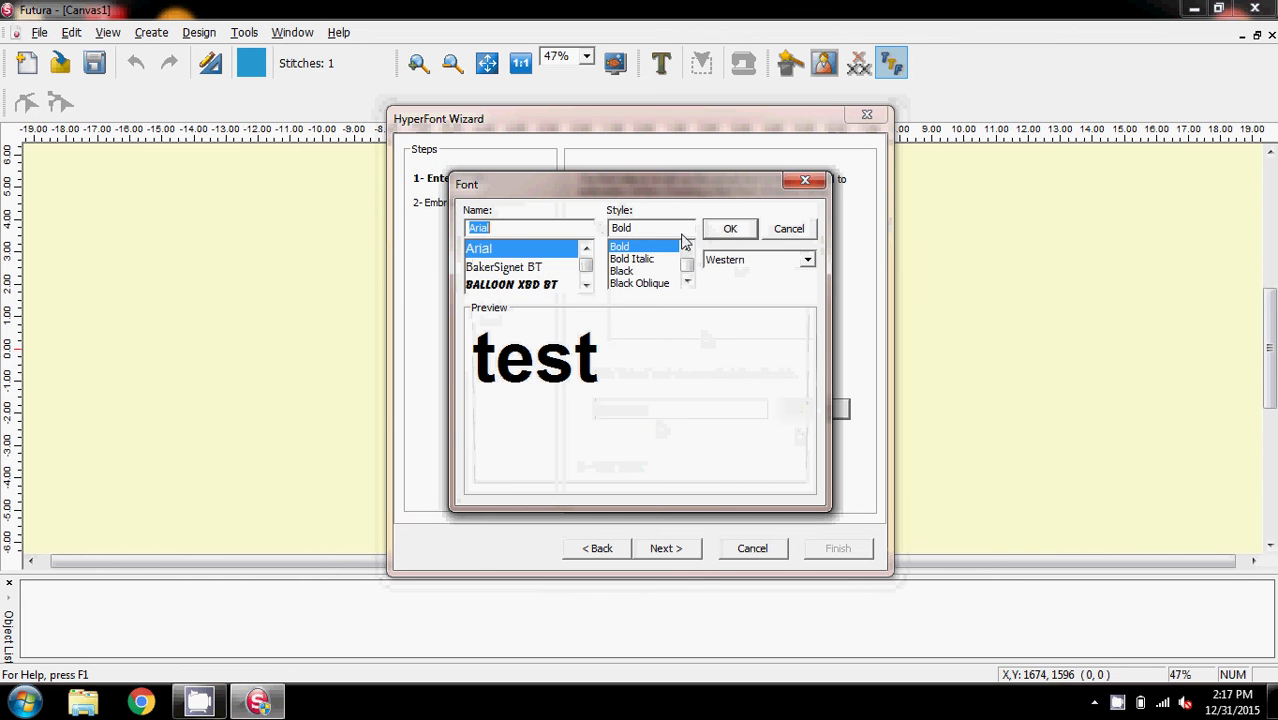
click(790, 230)
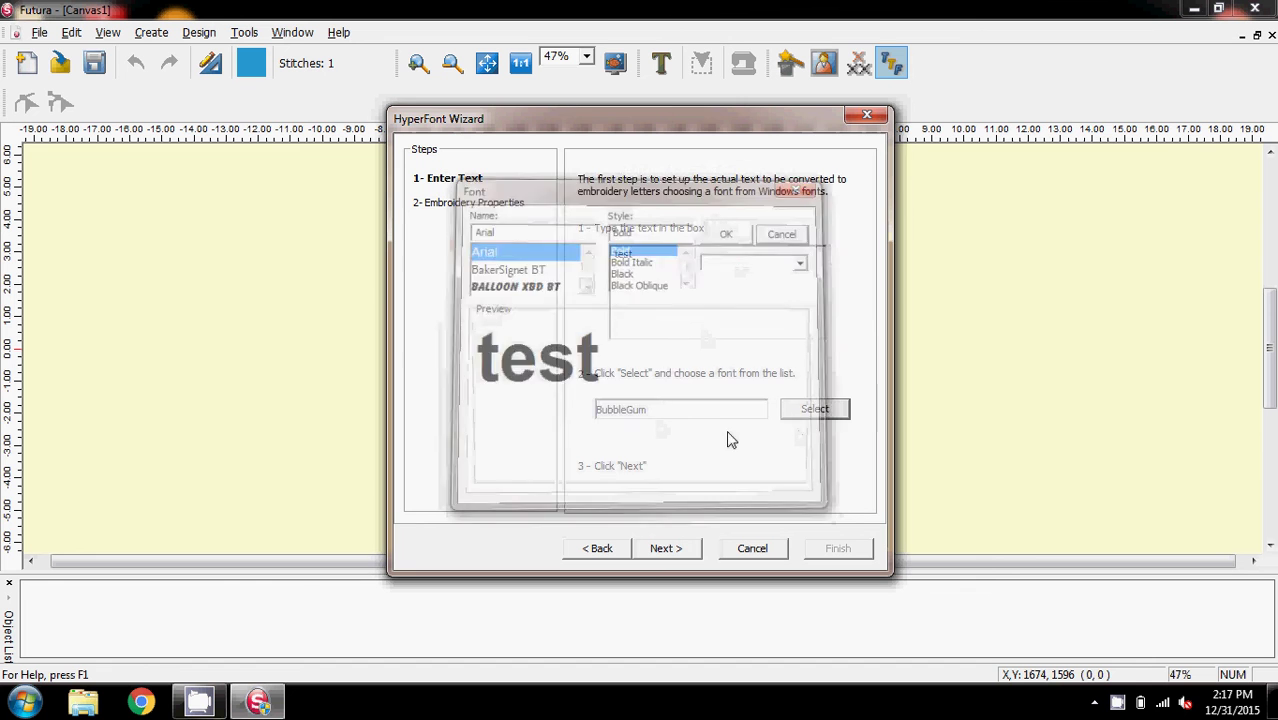
Finish the wizard with column stitch, set height 1.00, and stitch the blue TEST lettering
click(674, 552)
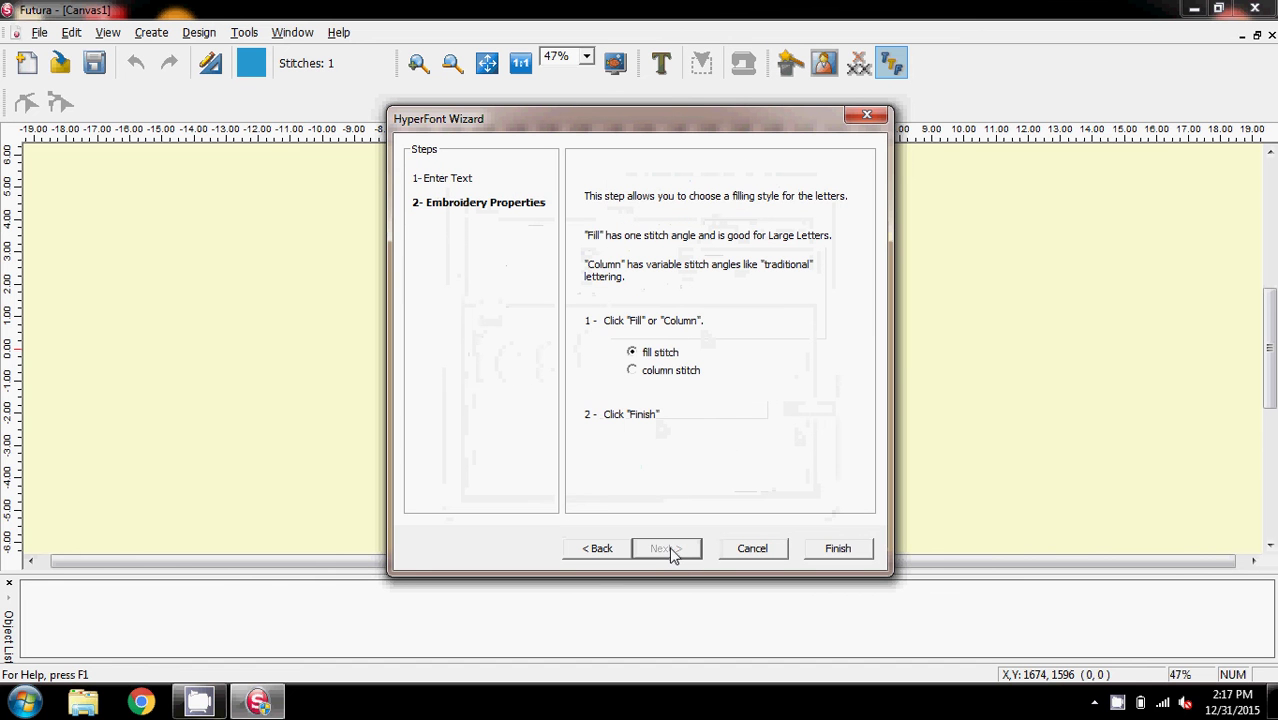
click(633, 371)
click(838, 549)
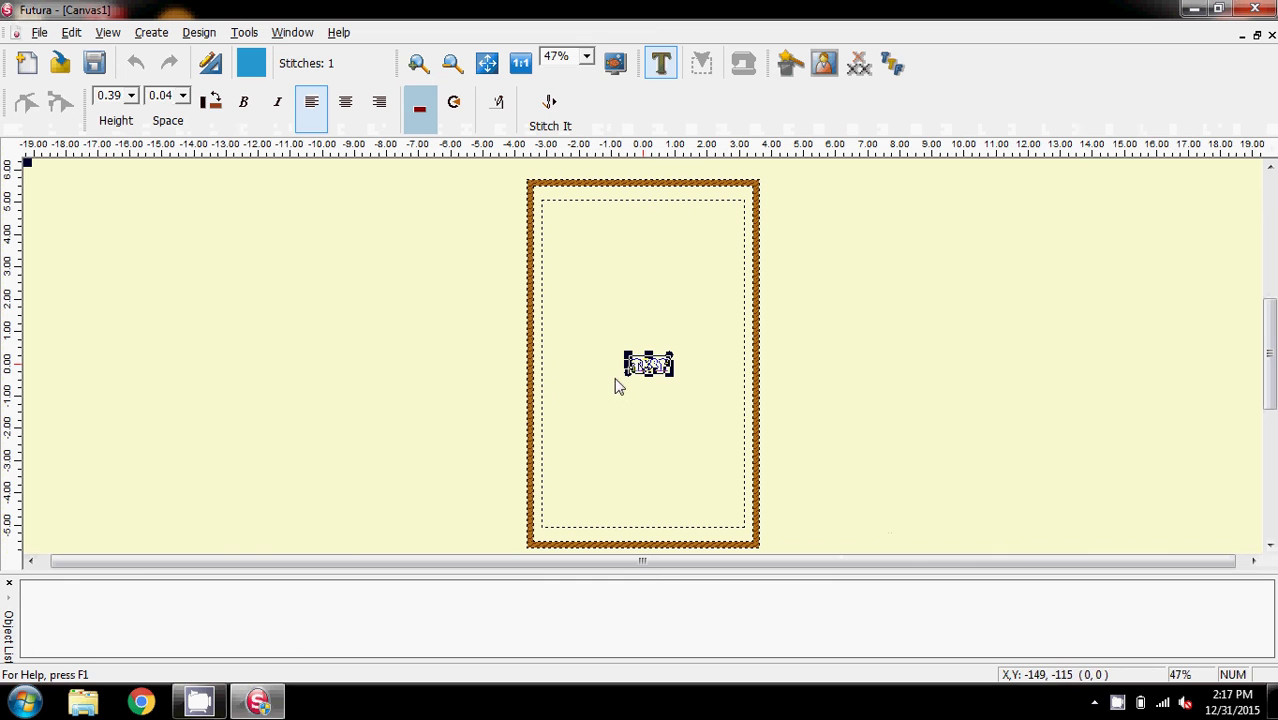
click(131, 95)
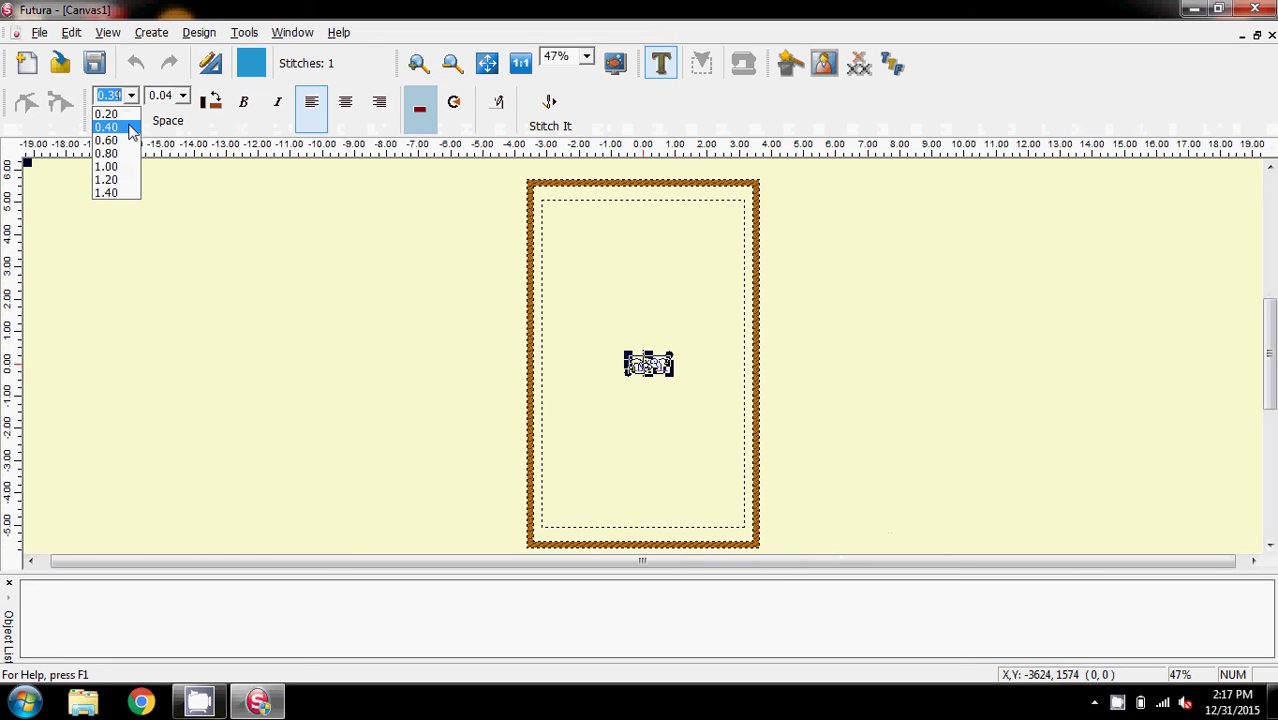
click(121, 166)
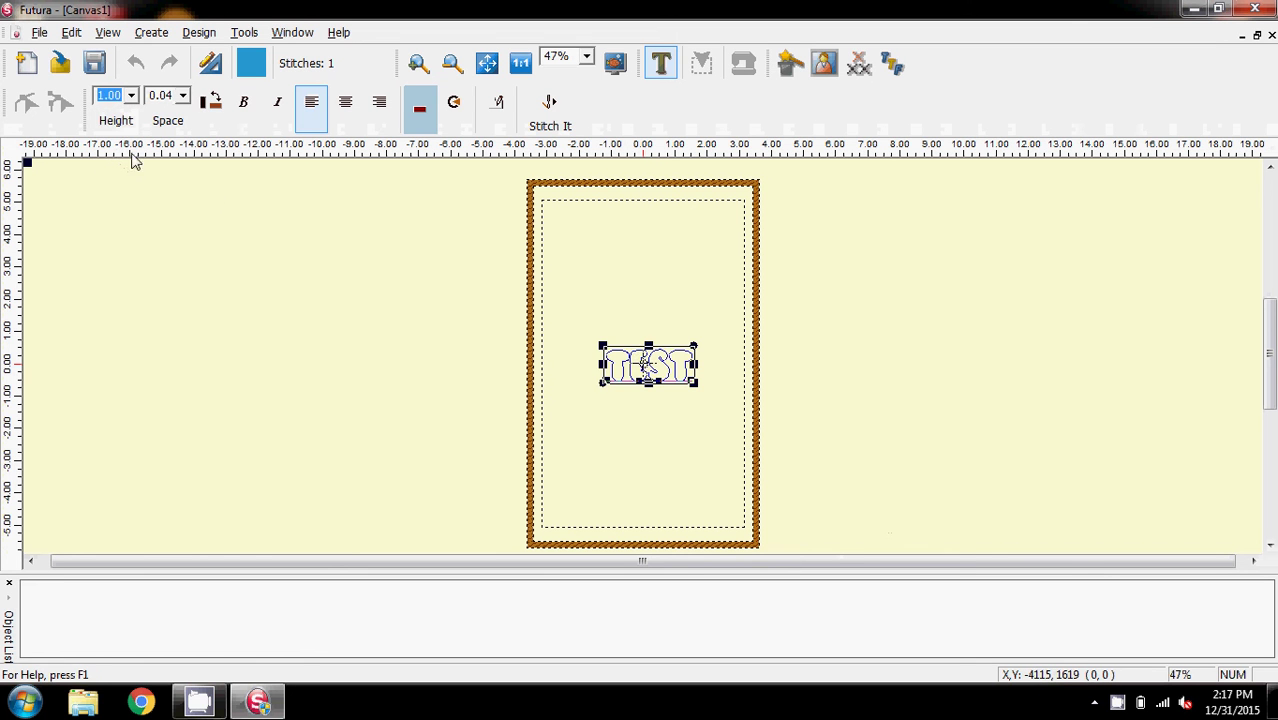
click(550, 106)
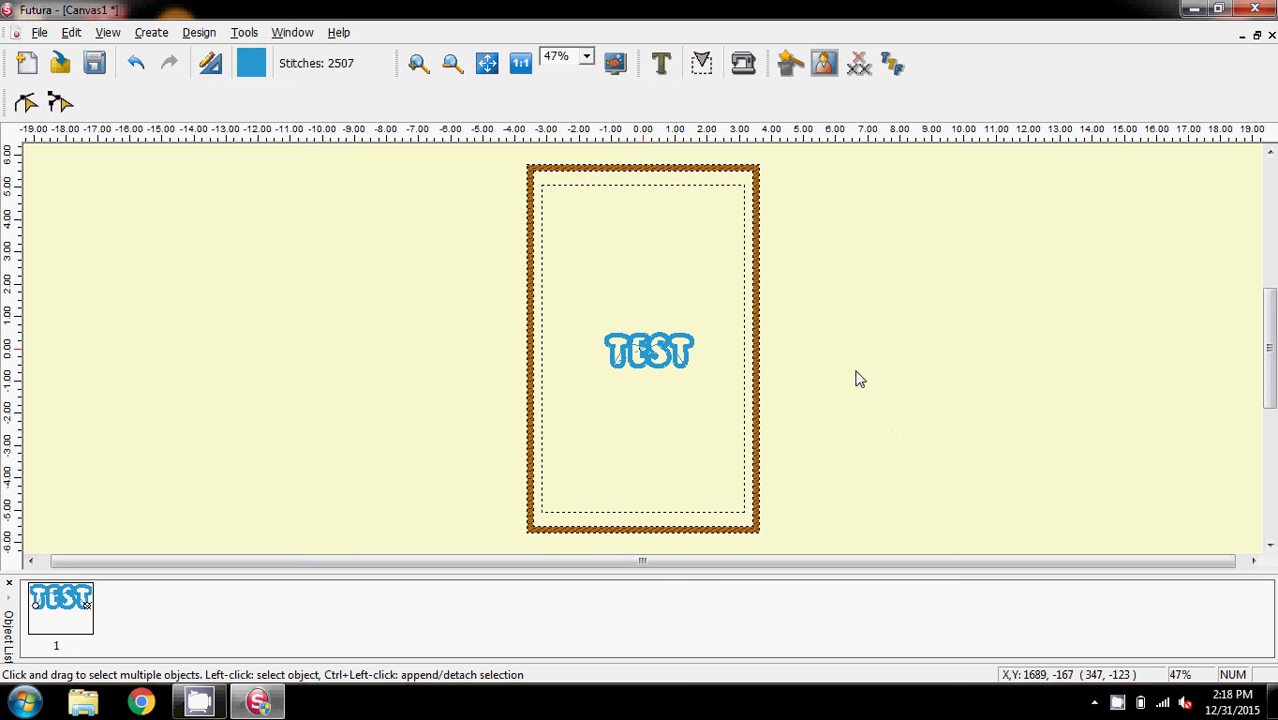
View the TEST lettering as realistic stitches at 200% zoom, then close the Canvas1 design
click(107, 32)
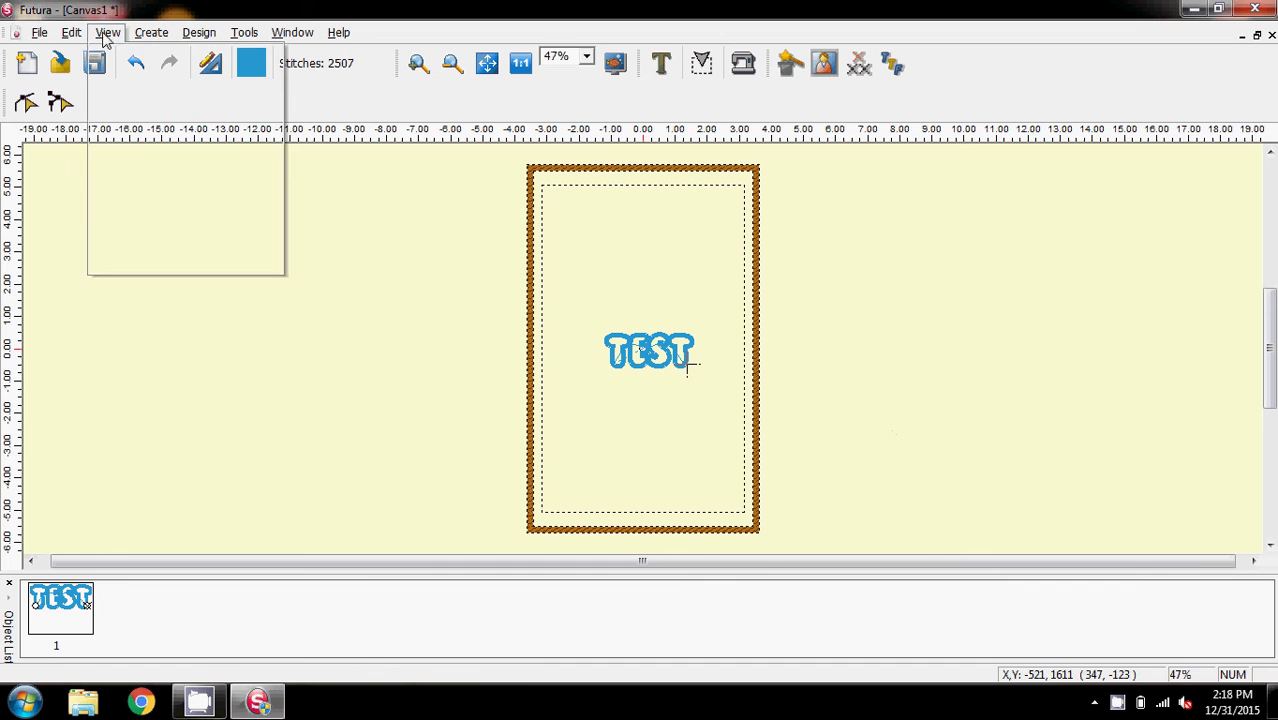
click(120, 56)
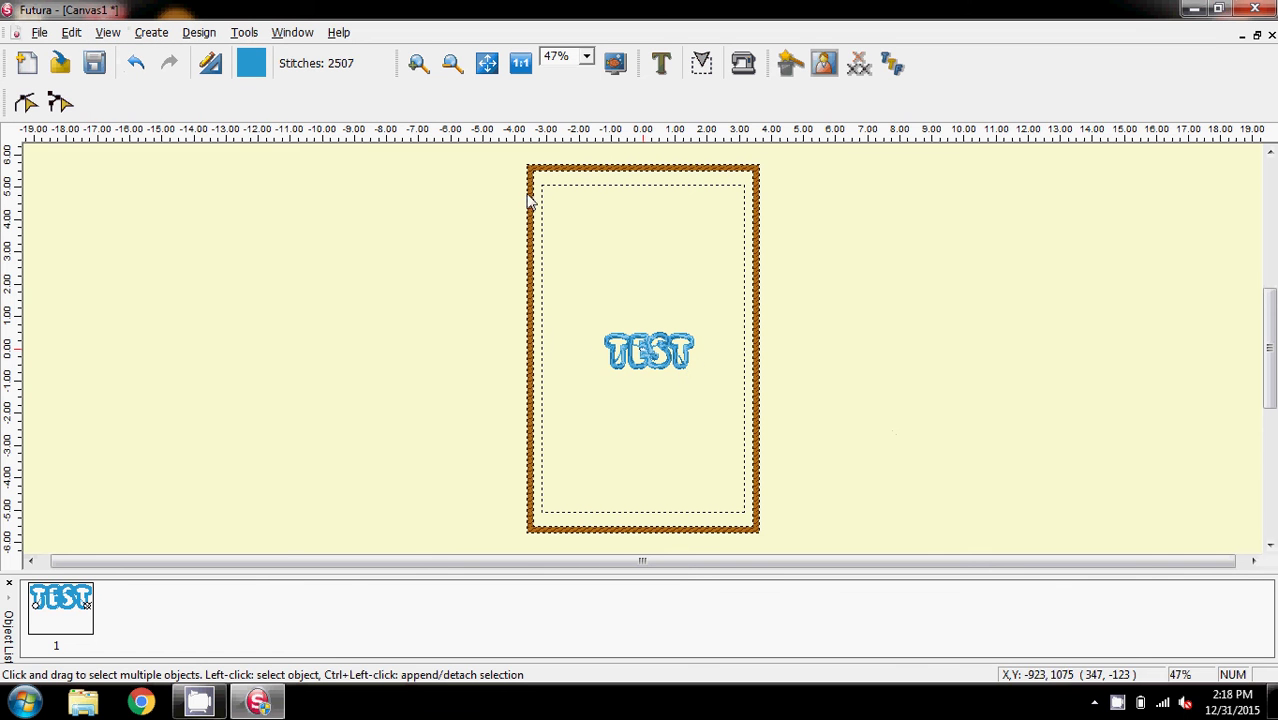
click(586, 57)
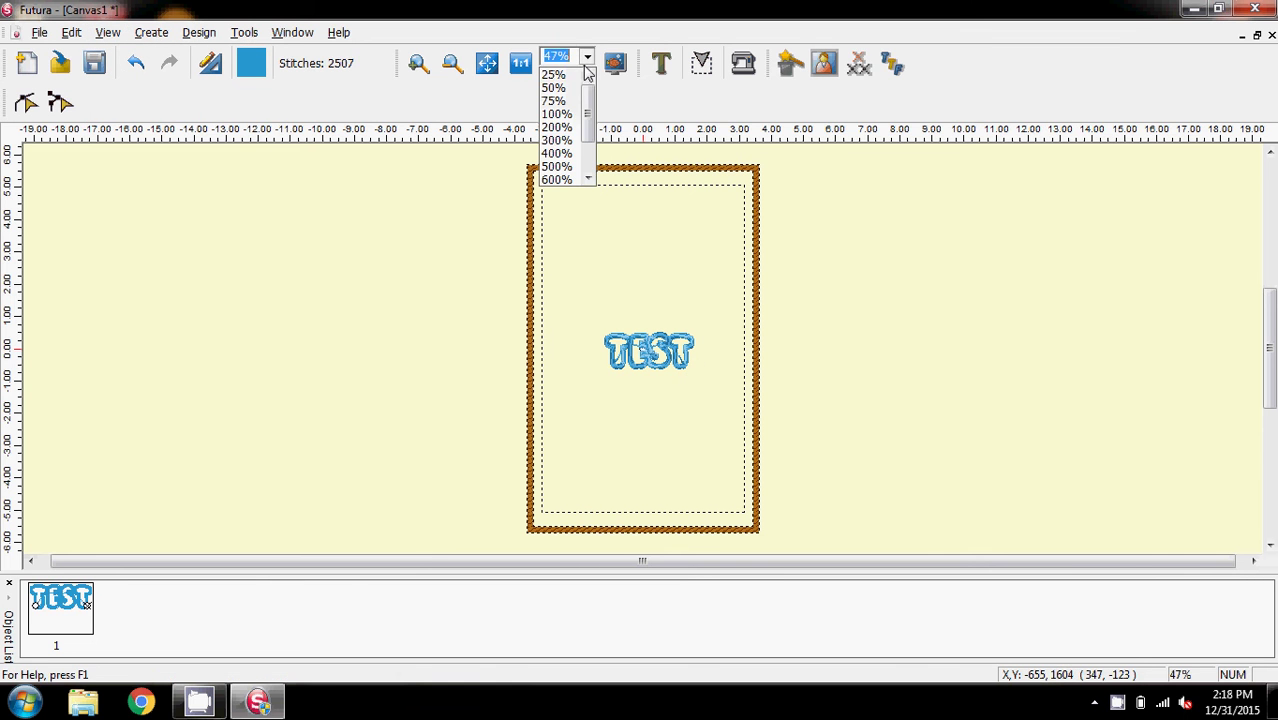
click(566, 129)
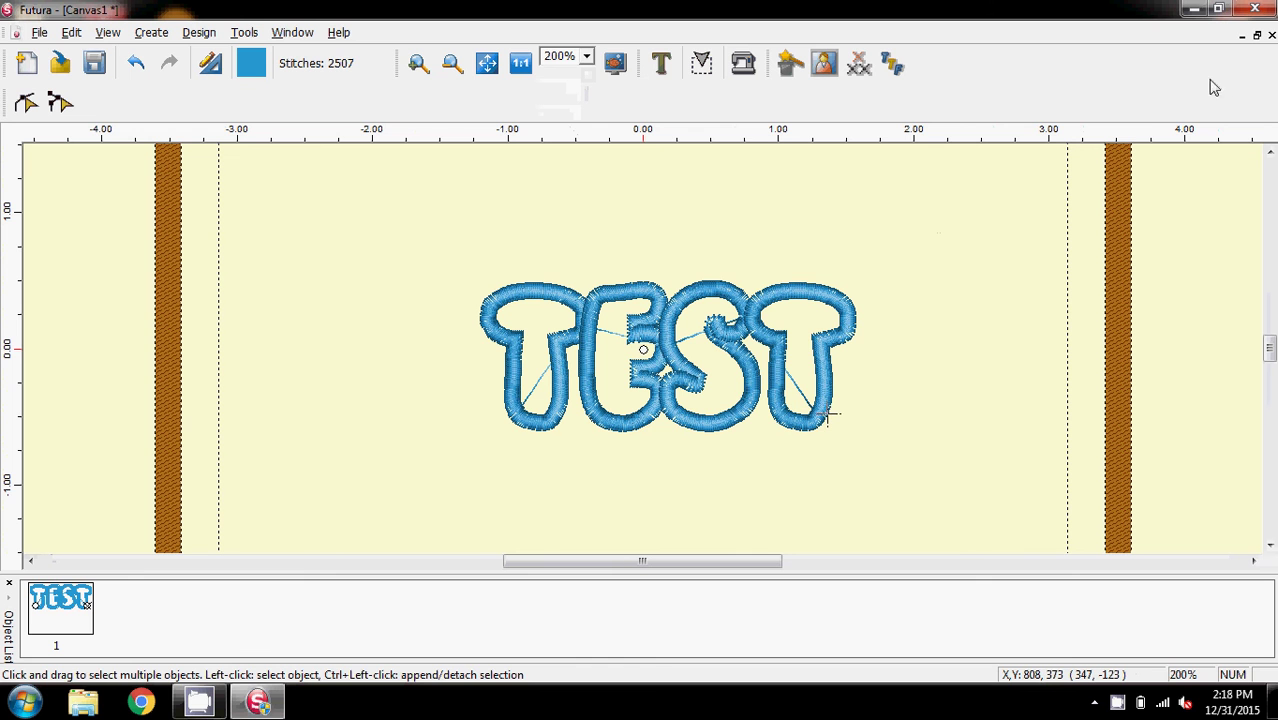
click(1271, 36)
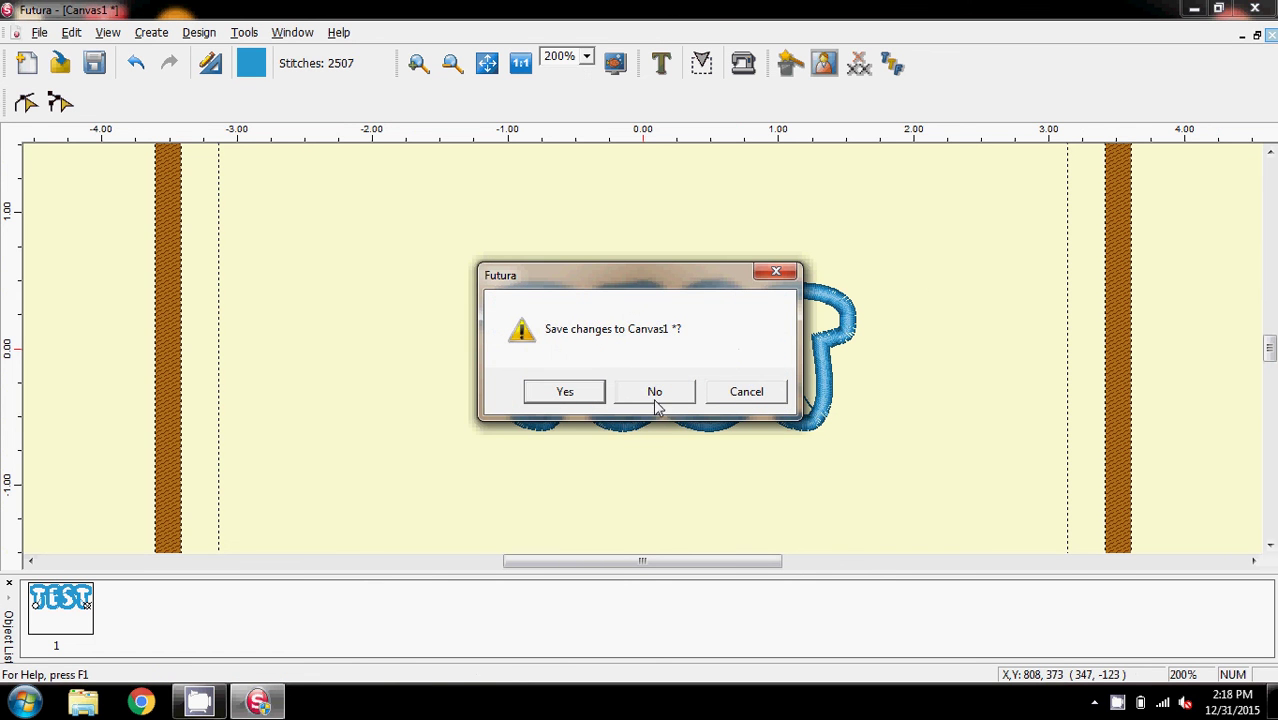
Answer No to 'Save changes to Canvas1?' so the TEST design closes unsaved
click(655, 393)
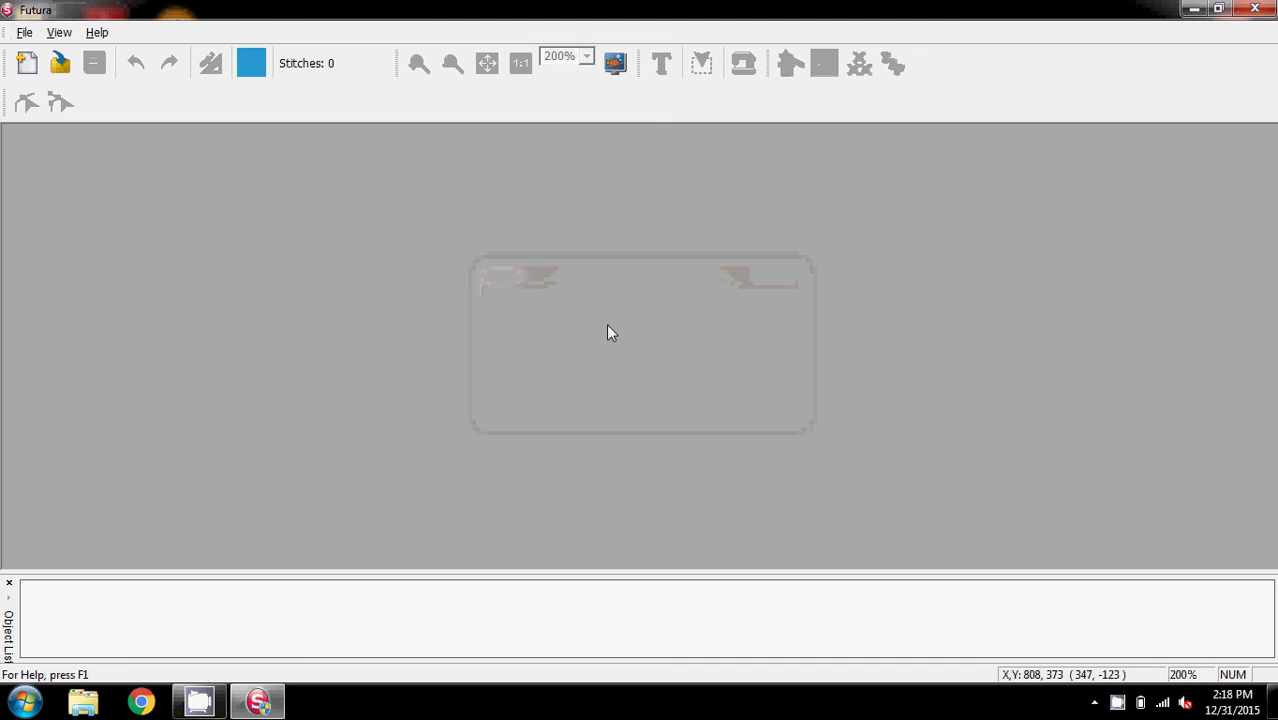